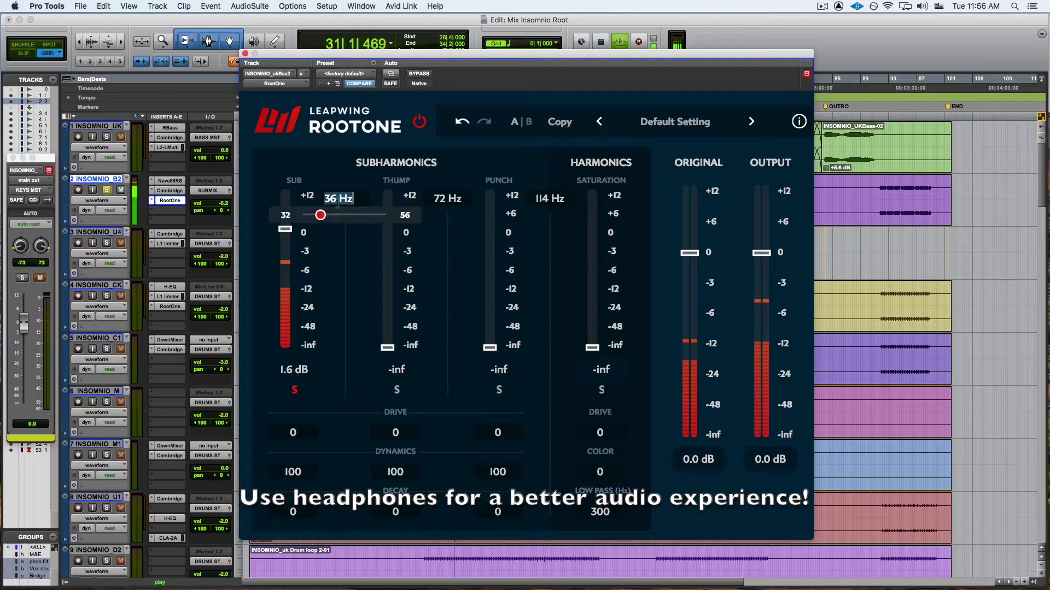
Step: Set the Sub band to 44 Hz, its level to -7.4 dB and its drive to 36 on the bass track
{"action": "left_click", "coordinate": [343, 215]}
{"action": "left_click_drag", "start_coordinate": [343, 220], "coordinate": [349, 220]}
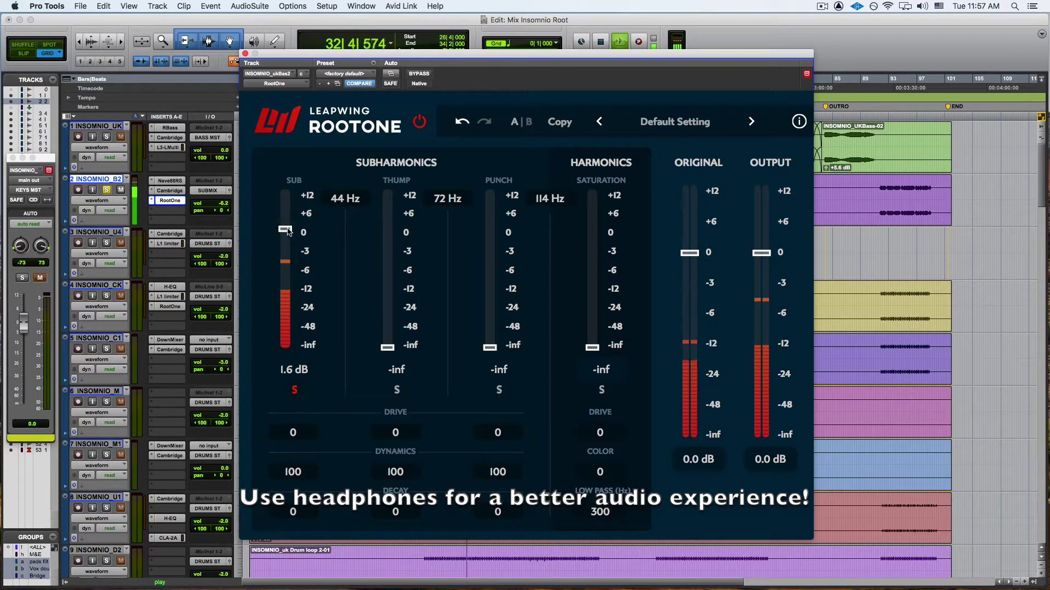
{"action": "left_click_drag", "start_coordinate": [287, 229], "coordinate": [296, 281]}
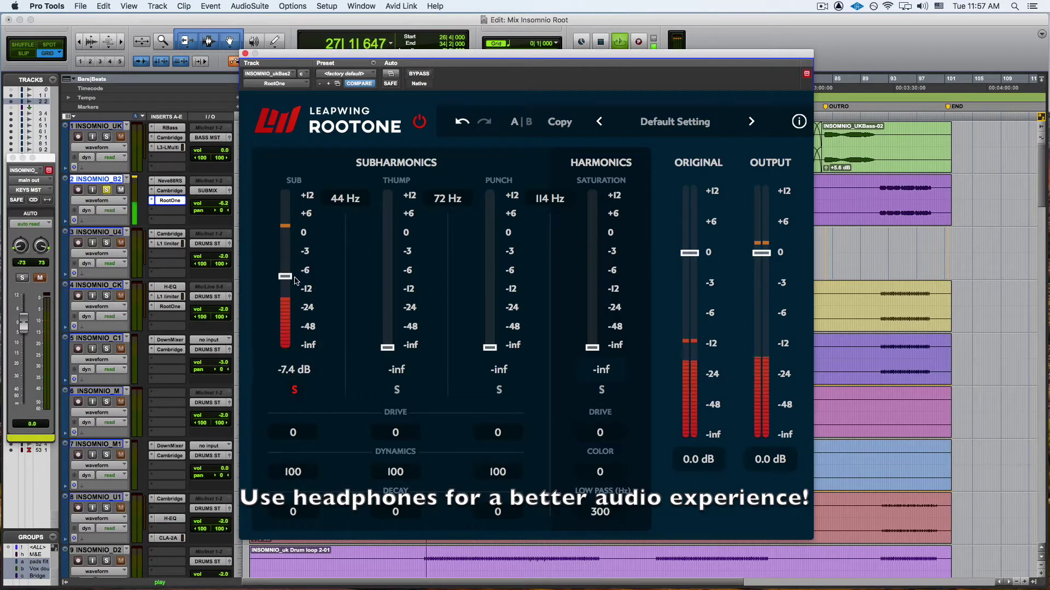
{"action": "left_click_drag", "start_coordinate": [298, 435], "coordinate": [331, 439]}
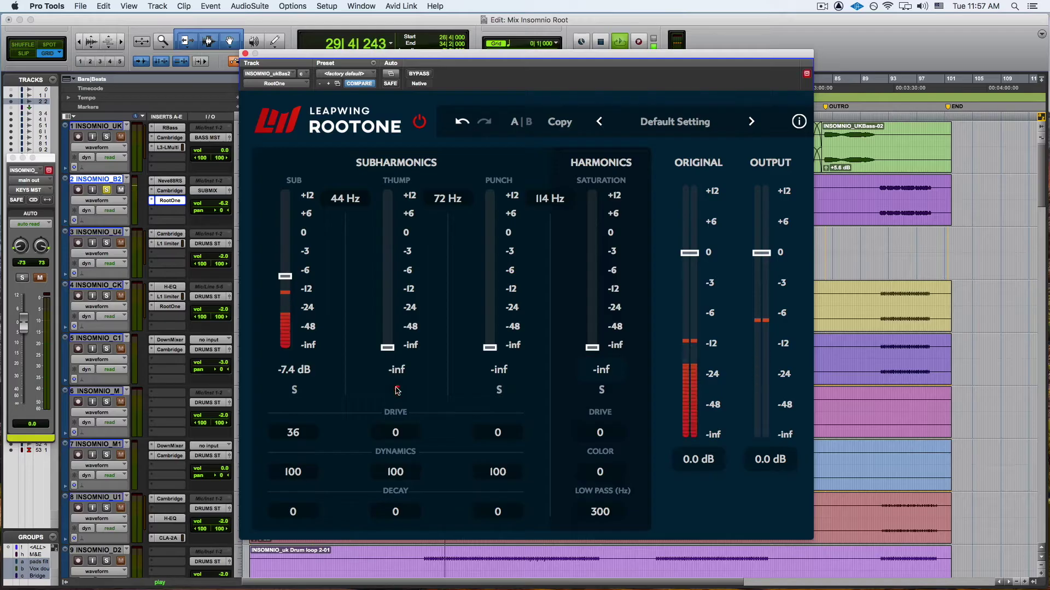
Step: Bring in the Thump band, soloing it to tune its frequency to 84 Hz, and set its level to about -5.3 dB
{"action": "left_click_drag", "start_coordinate": [387, 348], "coordinate": [399, 266]}
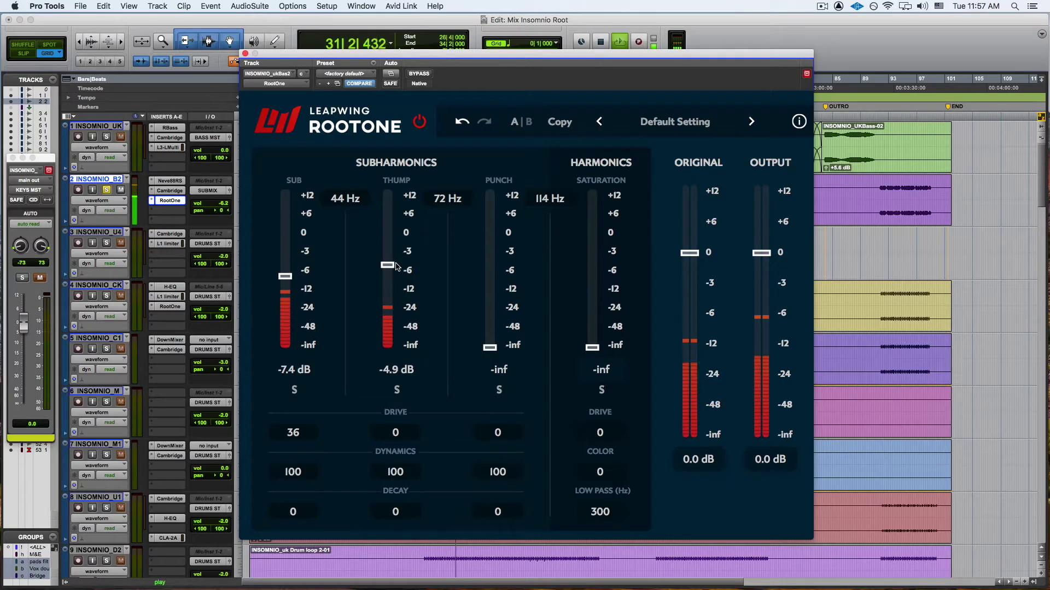
{"action": "left_click", "coordinate": [396, 390]}
{"action": "left_click", "coordinate": [444, 198]}
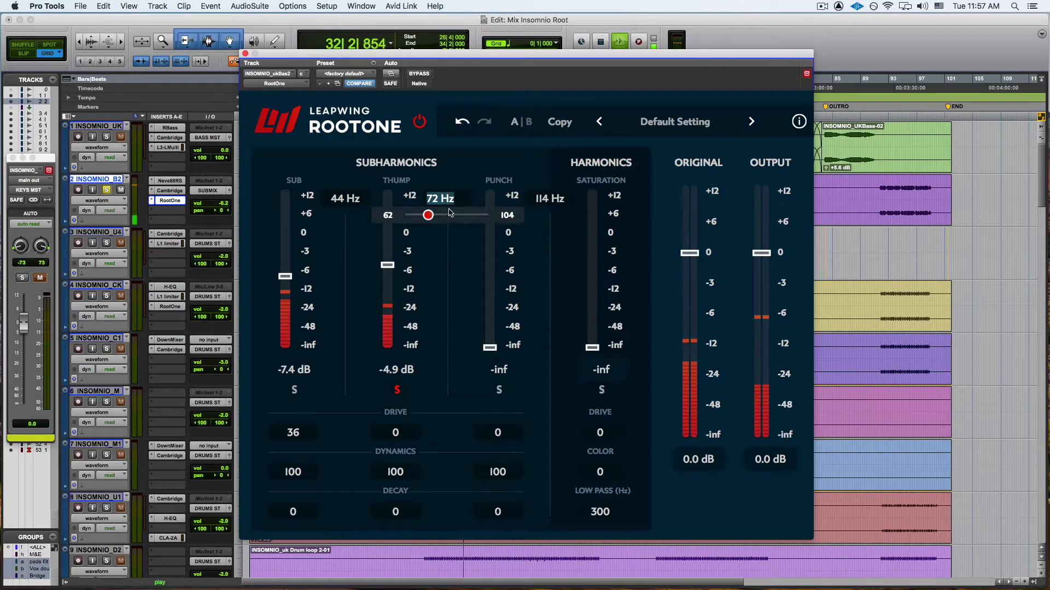
{"action": "left_click_drag", "start_coordinate": [431, 217], "coordinate": [451, 218]}
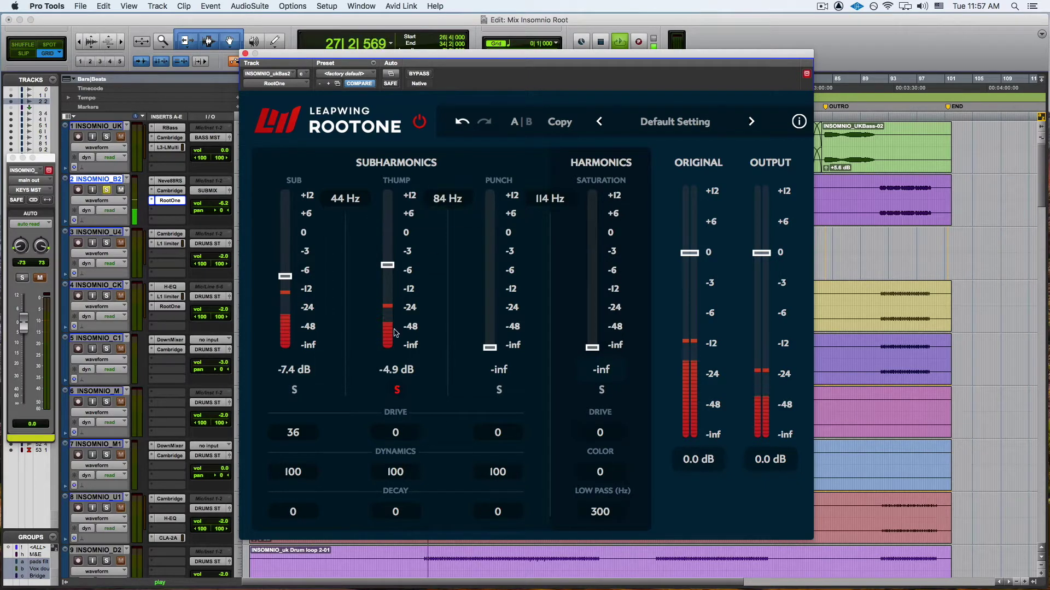
{"action": "left_click", "coordinate": [398, 389]}
{"action": "left_click_drag", "start_coordinate": [389, 269], "coordinate": [392, 271]}
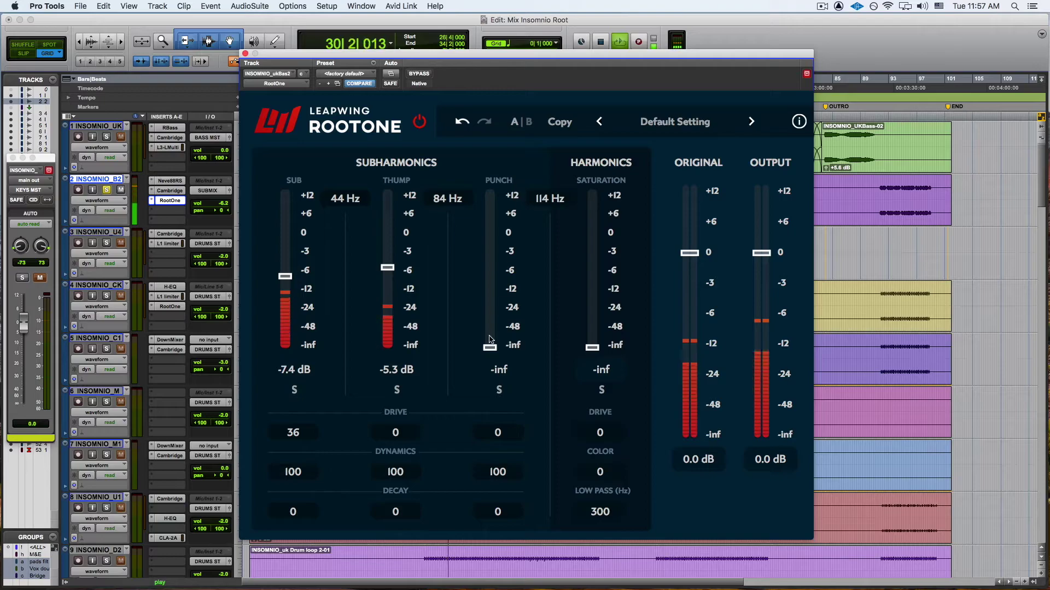
Step: Raise the Punch band to -3.4 dB and tune its frequency to 170 Hz, ending with its solo off
{"action": "left_click_drag", "start_coordinate": [490, 348], "coordinate": [502, 258]}
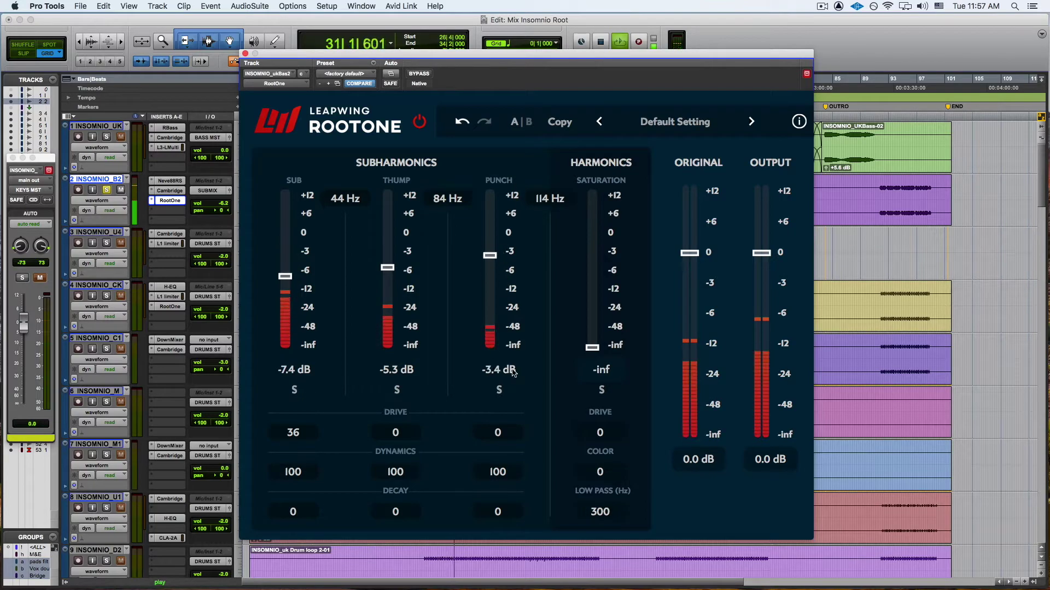
{"action": "left_click_drag", "start_coordinate": [548, 199], "coordinate": [565, 217]}
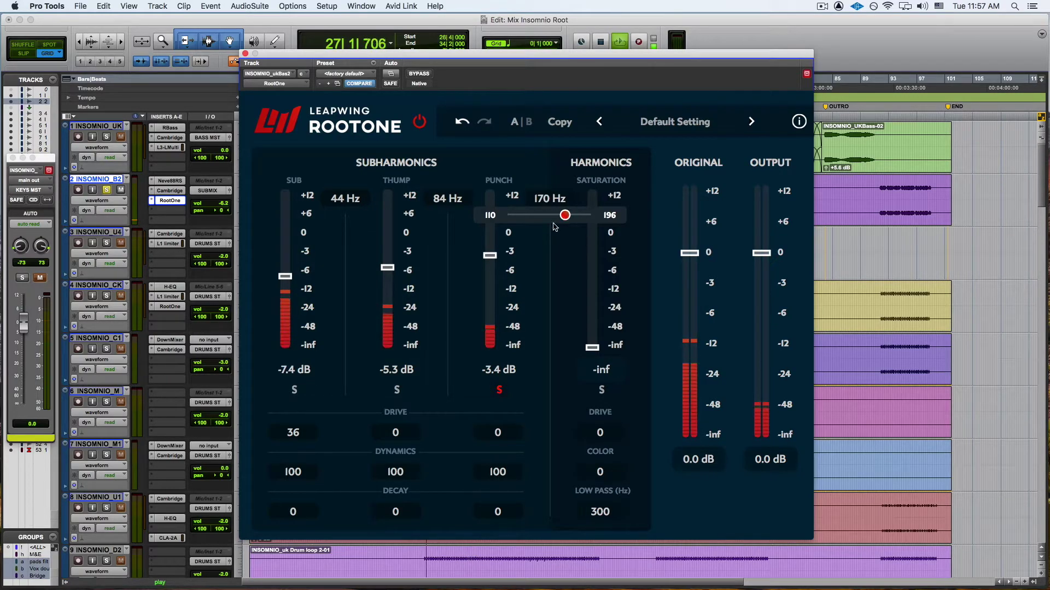
{"action": "left_click", "coordinate": [500, 392]}
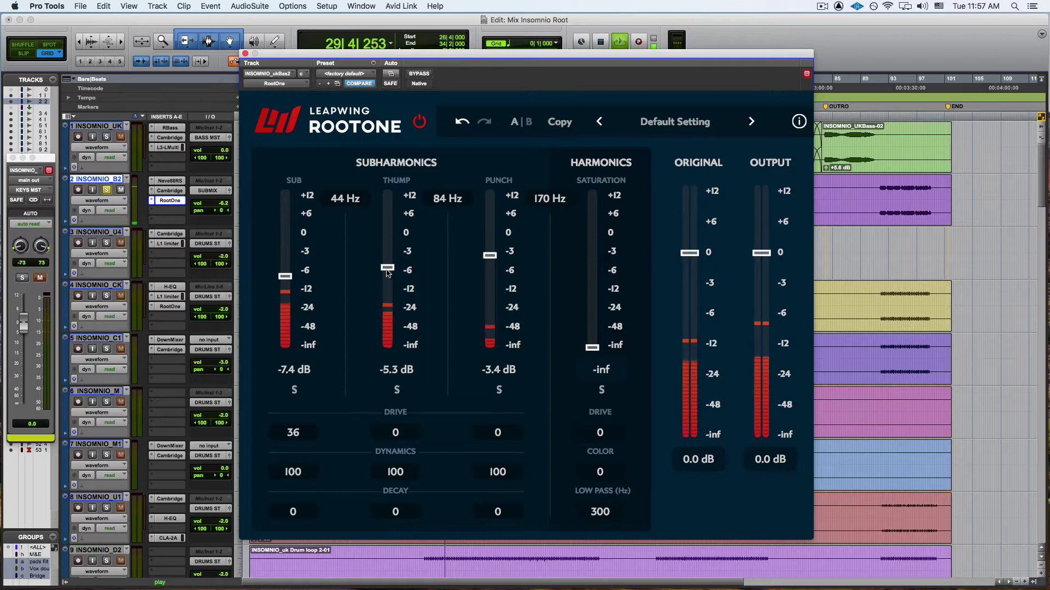
Step: Lower the Sub level to -12.1 dB, comparing the bass with RootOne switched off and on before and after
{"action": "left_click", "coordinate": [421, 122]}
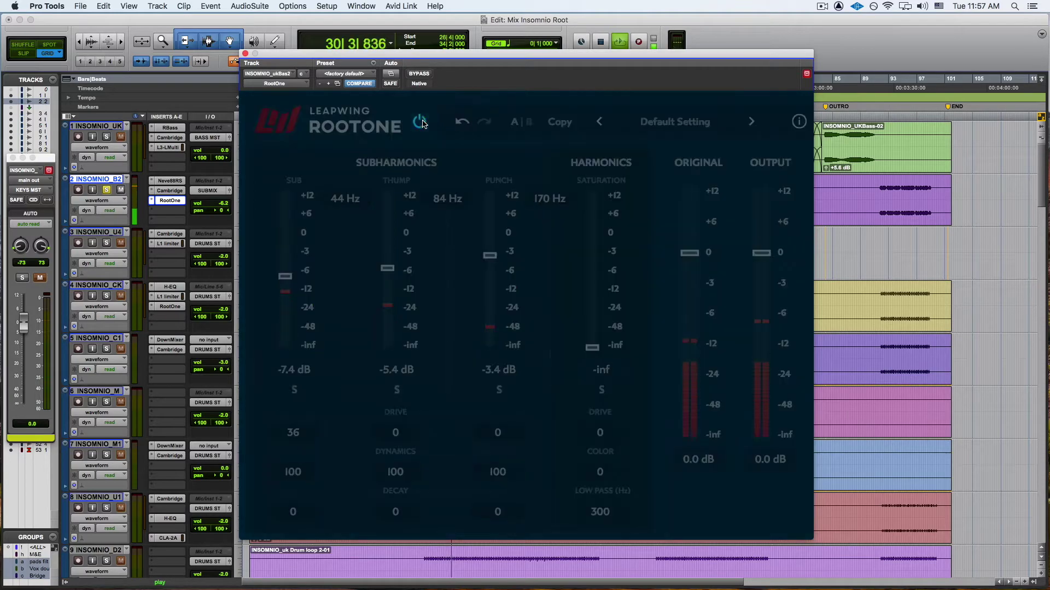
{"action": "left_click", "coordinate": [421, 122]}
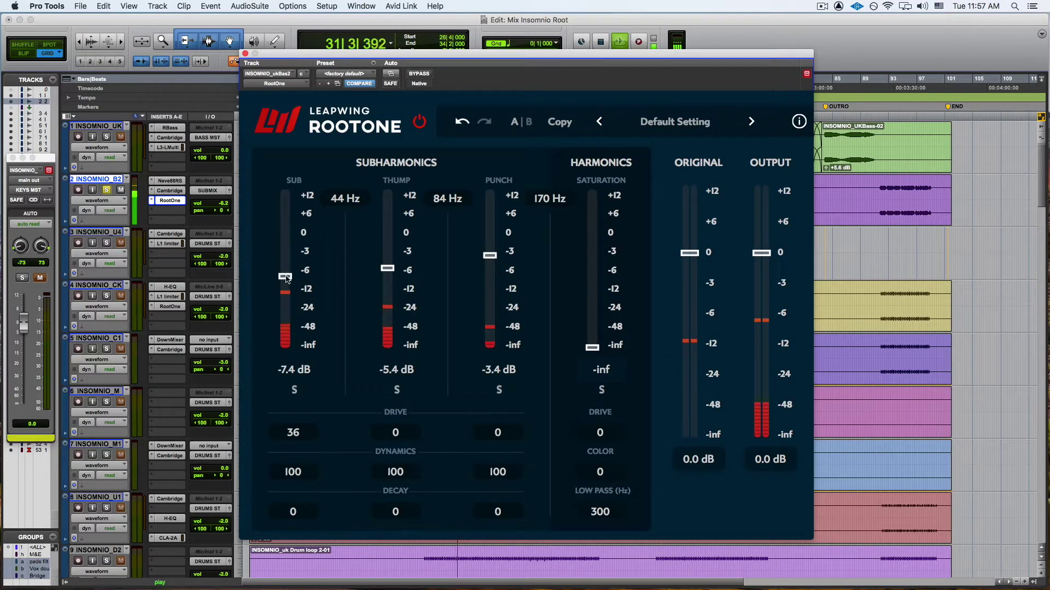
{"action": "left_click_drag", "start_coordinate": [285, 276], "coordinate": [293, 298]}
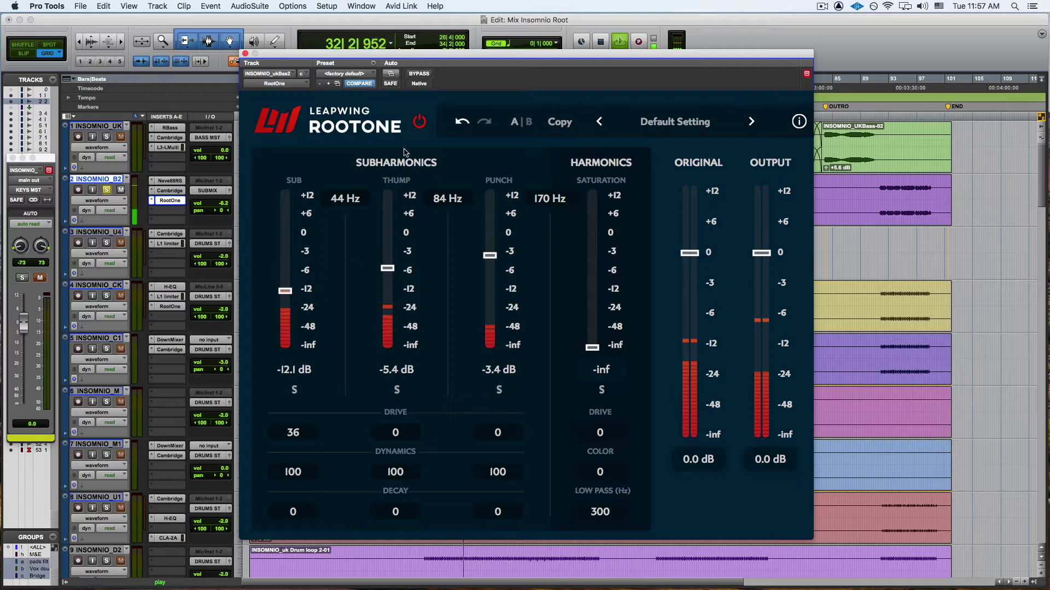
{"action": "left_click", "coordinate": [420, 122]}
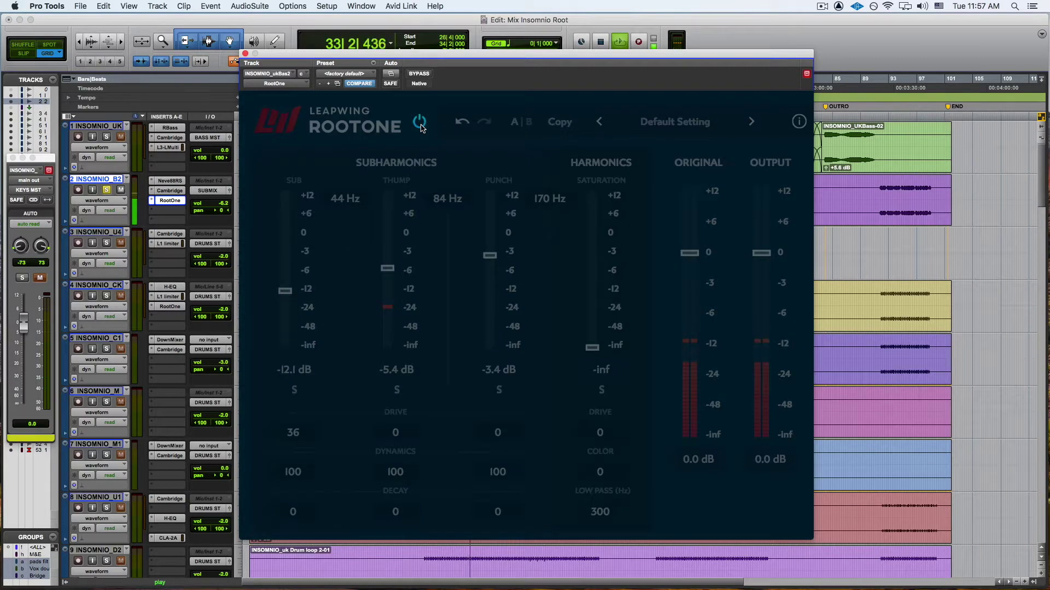
{"action": "left_click", "coordinate": [420, 122]}
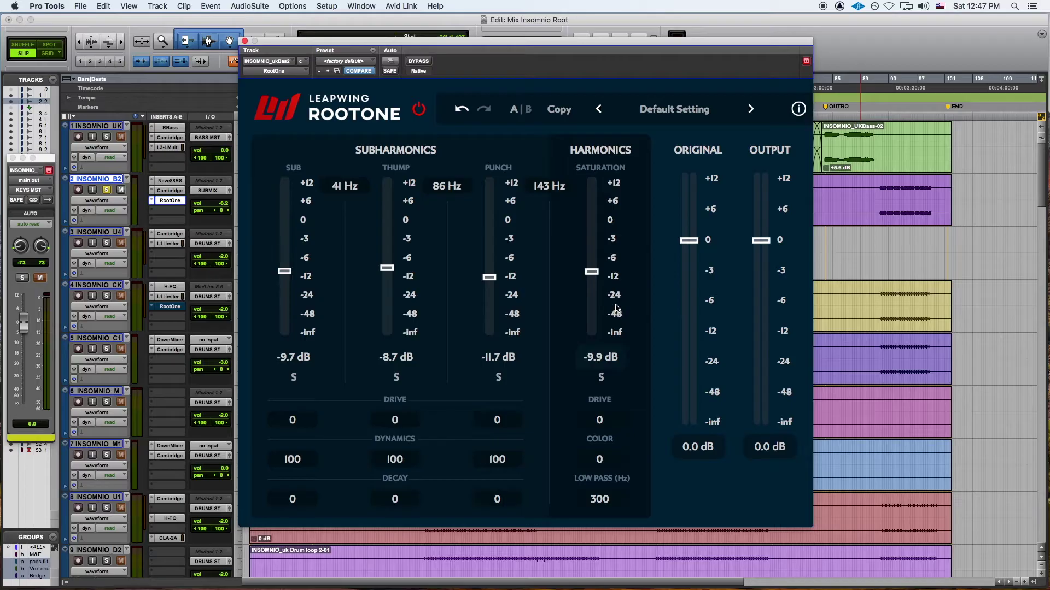
Step: Play the bass with the Saturation band soloed and adjust the saturation level
{"action": "key", "text": "space"}
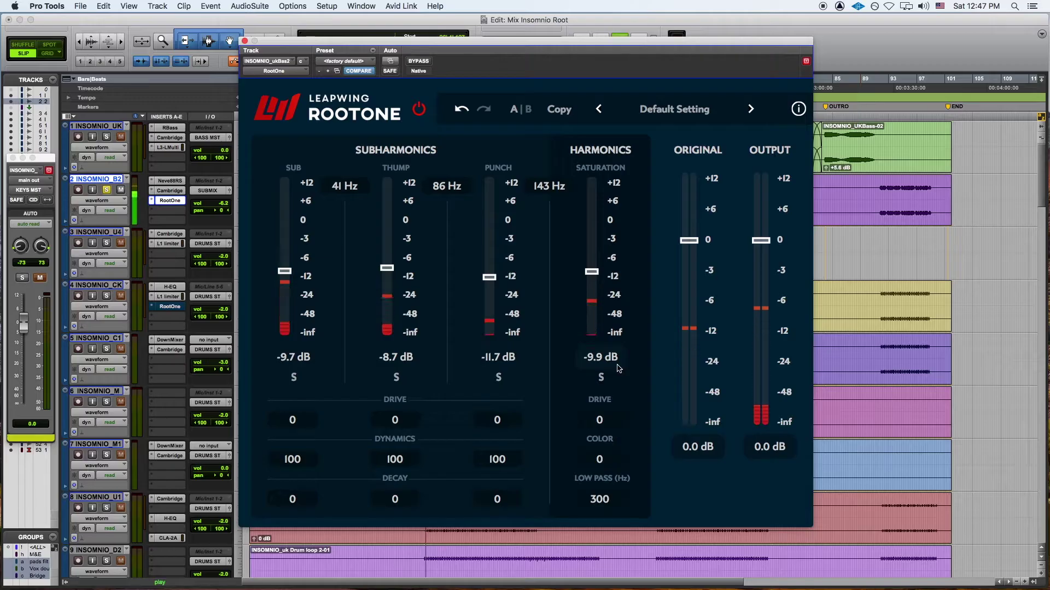
{"action": "left_click", "coordinate": [602, 377]}
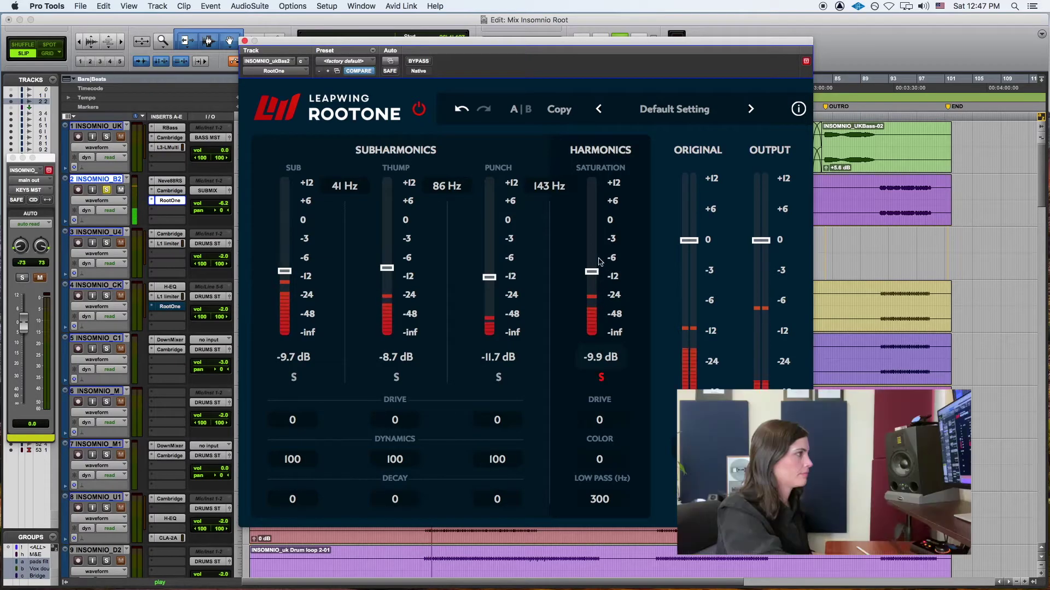
{"action": "mouse_move", "coordinate": [591, 272]}
{"action": "left_mouse_down"}
{"action": "mouse_move", "coordinate": [595, 246]}
{"action": "mouse_move", "coordinate": [604, 248]}
{"action": "mouse_move", "coordinate": [595, 272]}
{"action": "left_mouse_up"}
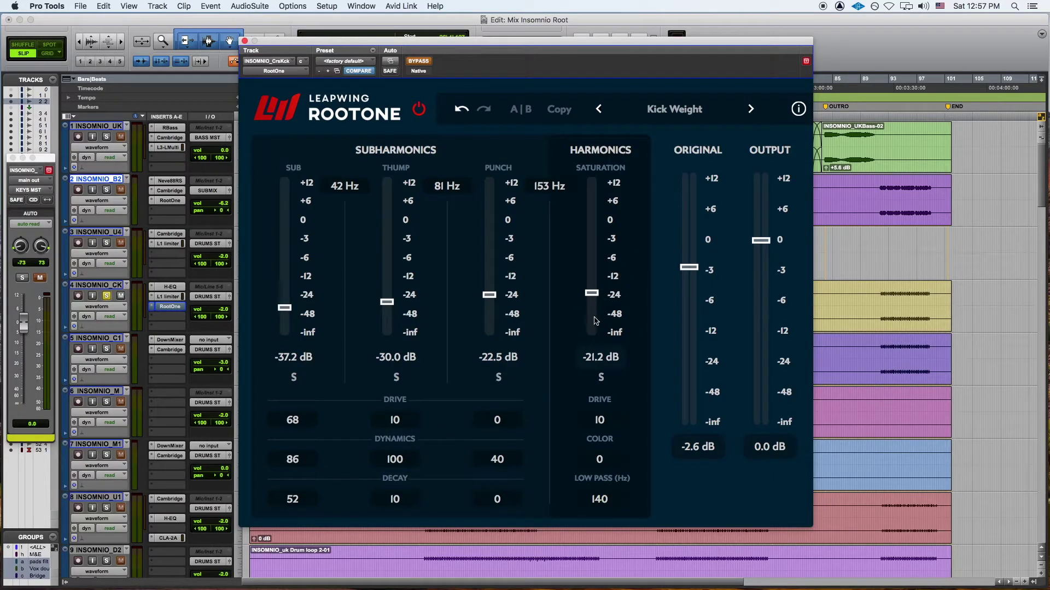
Step: Inspect the Sub drive and Thump dynamics ranges in the Kick Weight preset on the kick track
{"action": "left_click", "coordinate": [298, 426]}
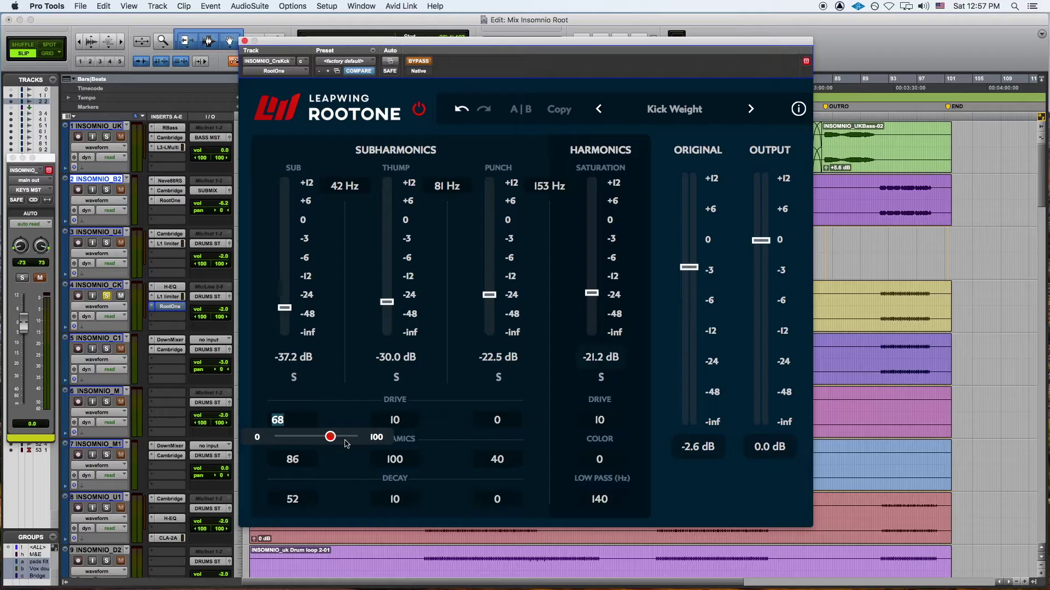
{"action": "left_click", "coordinate": [634, 430]}
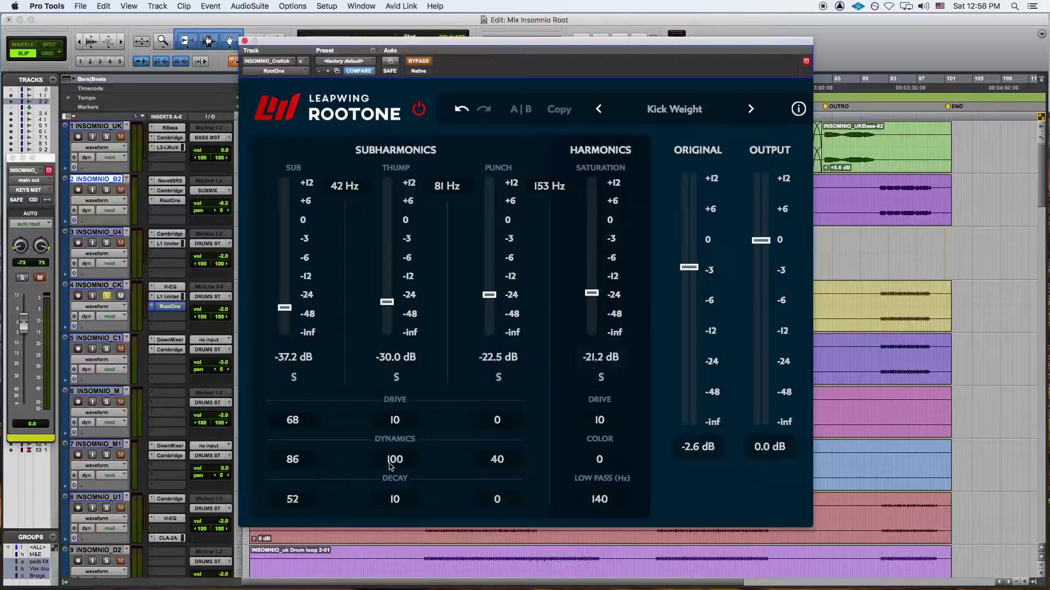
{"action": "left_click", "coordinate": [390, 461]}
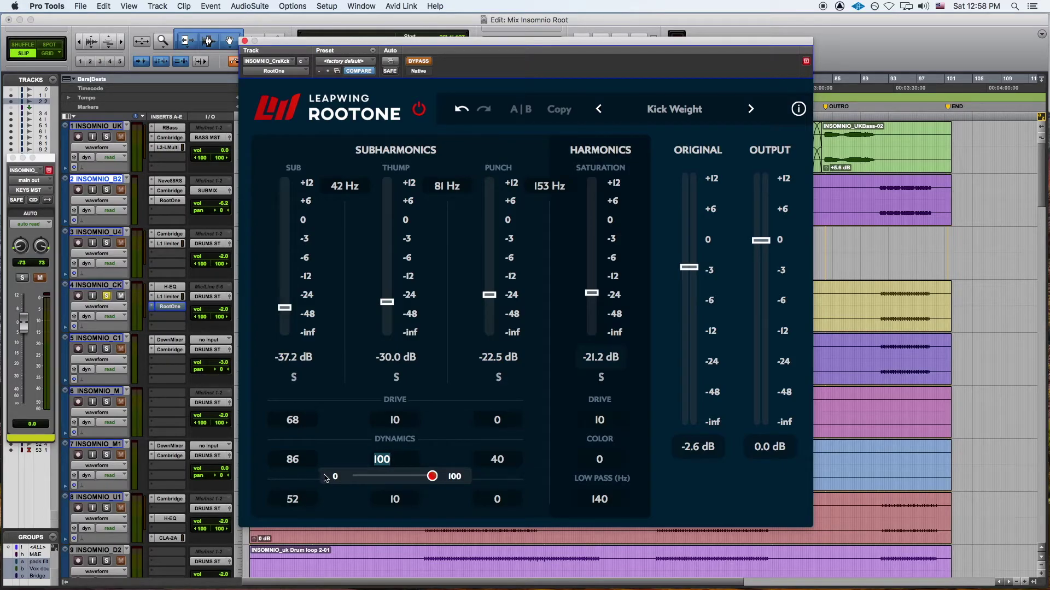
{"action": "left_click", "coordinate": [337, 449]}
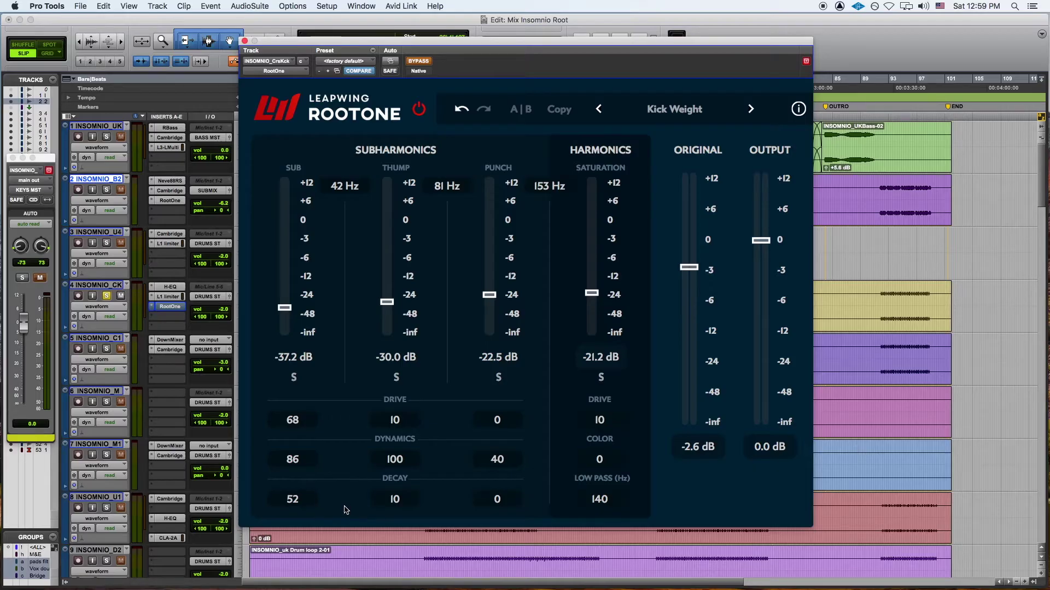
Step: Audition the kick with RootOne taken off bypass, the Sub decay at 100 and the Sub level at 1.4 dB
{"action": "left_click_drag", "start_coordinate": [332, 500], "coordinate": [363, 526]}
{"action": "key", "text": "space"}
{"action": "left_click", "coordinate": [419, 61]}
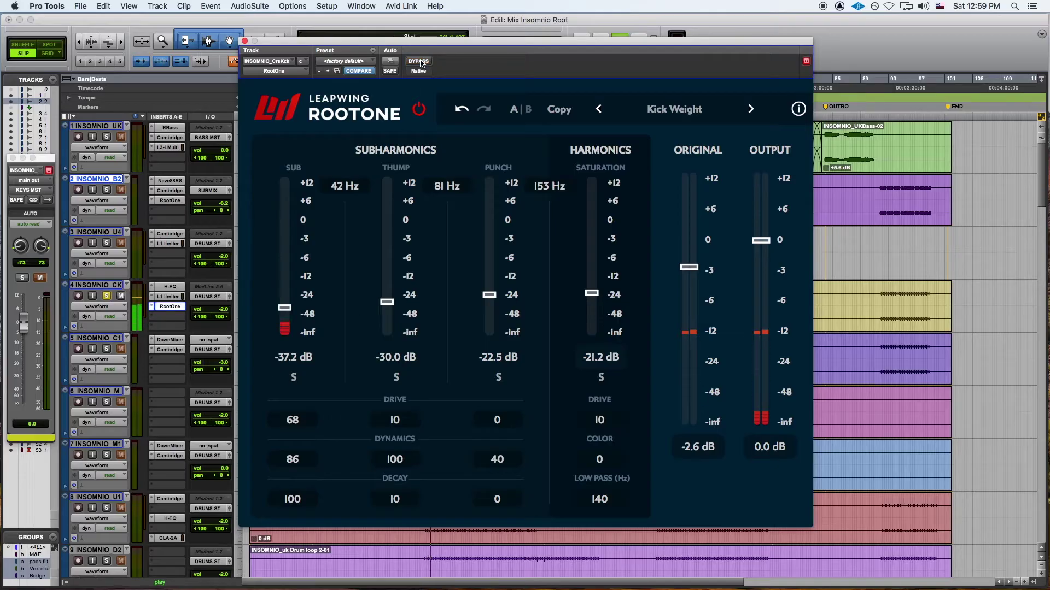
{"action": "left_click", "coordinate": [292, 499]}
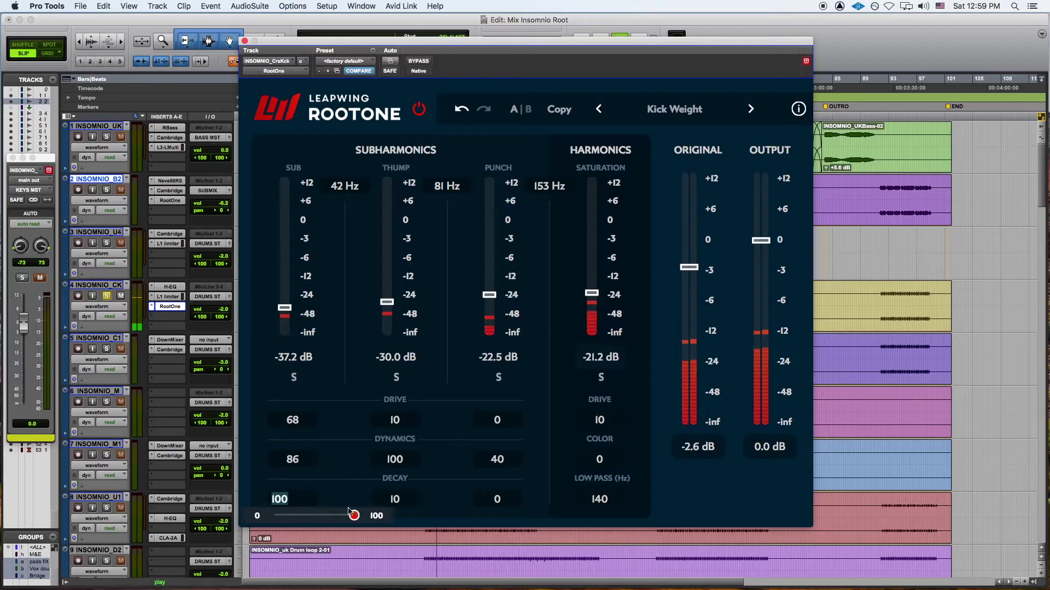
{"action": "left_click_drag", "start_coordinate": [284, 307], "coordinate": [290, 215]}
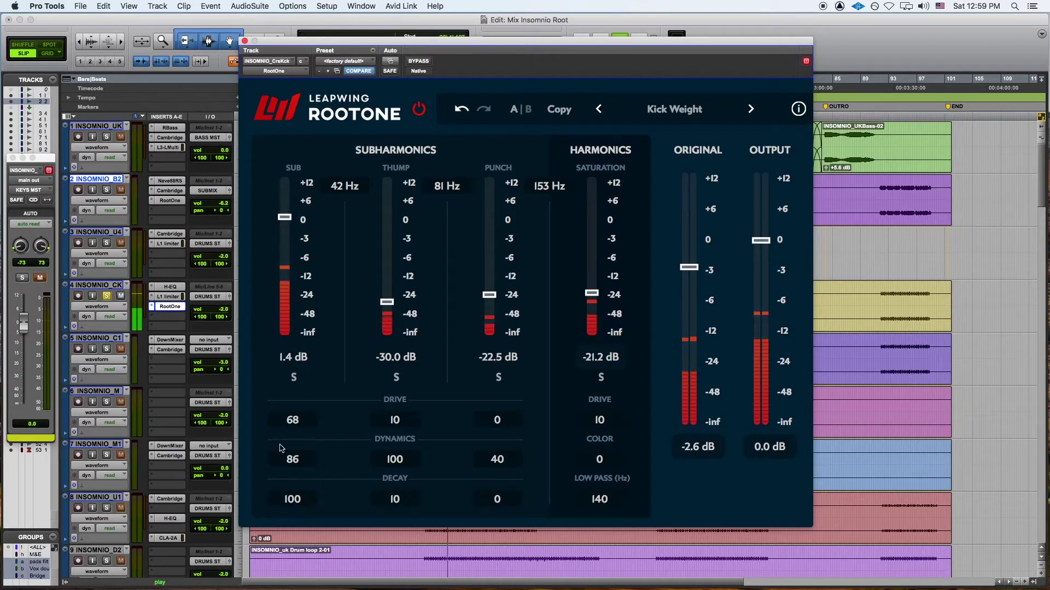
Step: Reduce the kick's Sub decay to 75 and its Sub level to -16.3 dB
{"action": "left_click", "coordinate": [302, 504]}
{"action": "left_click_drag", "start_coordinate": [358, 516], "coordinate": [336, 521]}
{"action": "left_click_drag", "start_coordinate": [284, 219], "coordinate": [288, 295]}
Step: Try the kick's Thump band at -3.4 dB with drive 100, settling on drive 18 and a level of -24.0 dB
{"action": "left_click_drag", "start_coordinate": [395, 302], "coordinate": [397, 242]}
{"action": "left_click", "coordinate": [396, 420]}
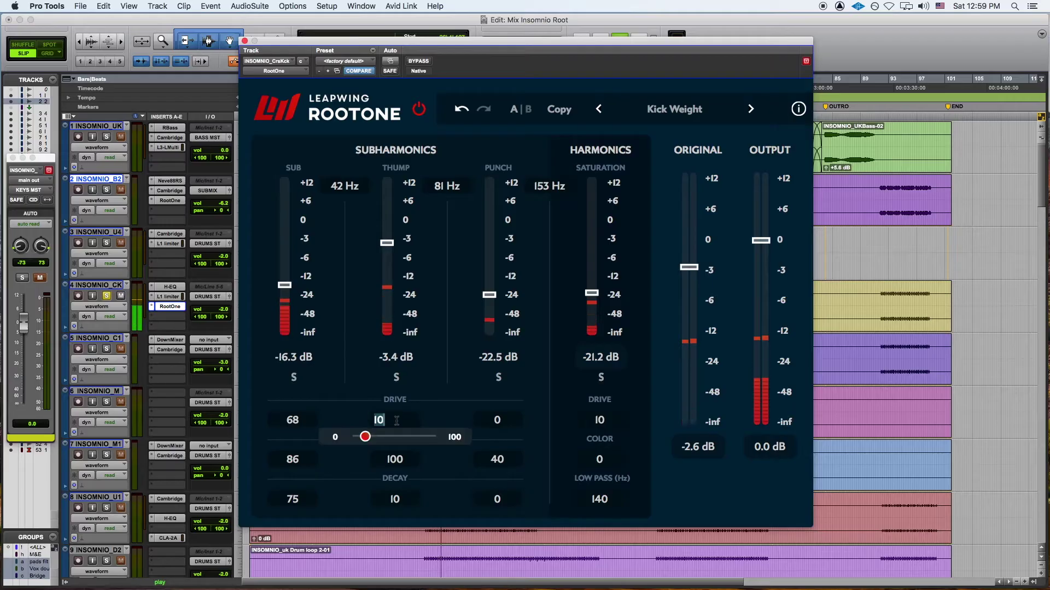
{"action": "left_click_drag", "start_coordinate": [366, 437], "coordinate": [433, 438]}
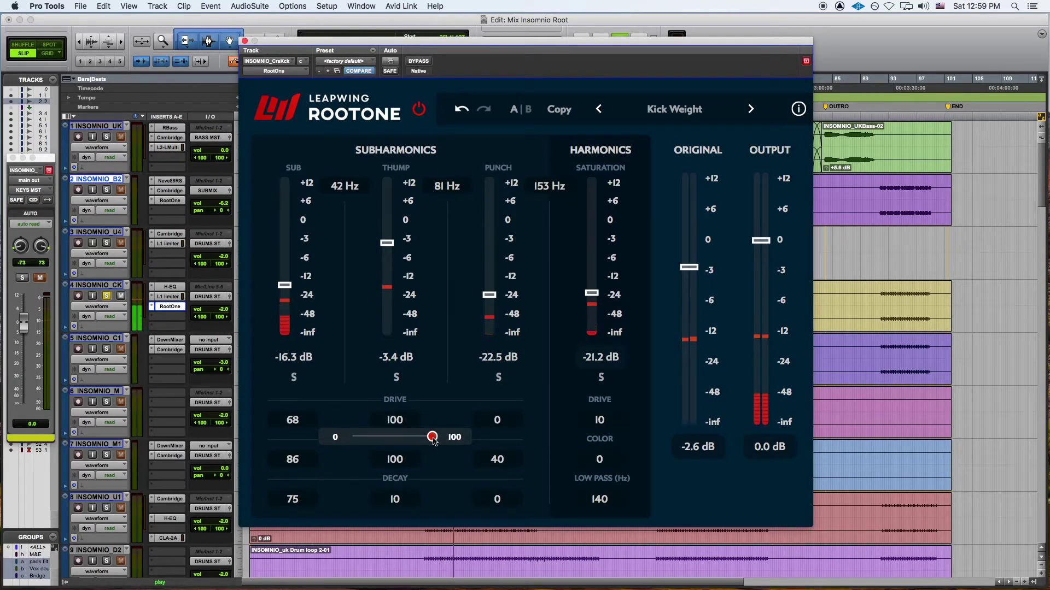
{"action": "left_click_drag", "start_coordinate": [432, 438], "coordinate": [372, 438]}
{"action": "left_click_drag", "start_coordinate": [389, 290], "coordinate": [389, 306]}
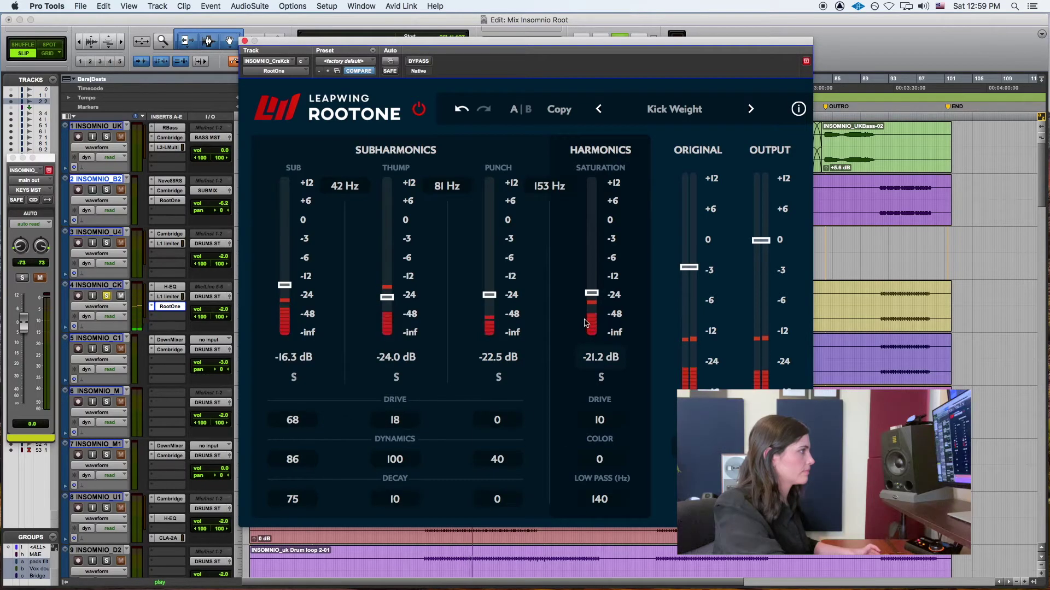
Step: Raise the kick's saturation level to -9.1 dB and, with the band soloed, try drive 95 before settling on 69
{"action": "left_click_drag", "start_coordinate": [594, 263], "coordinate": [594, 267]}
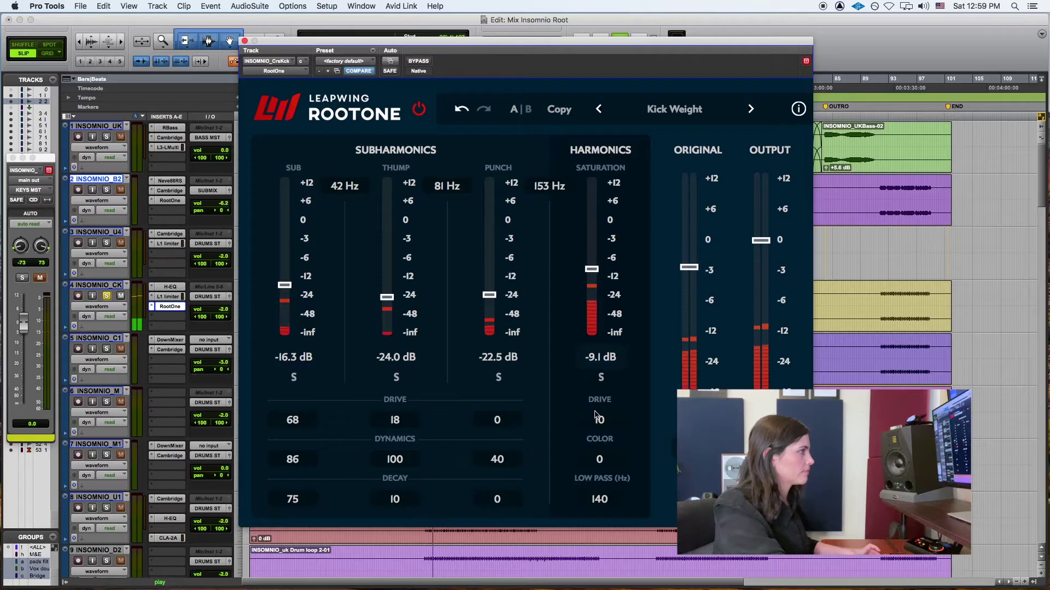
{"action": "left_click_drag", "start_coordinate": [597, 420], "coordinate": [633, 440]}
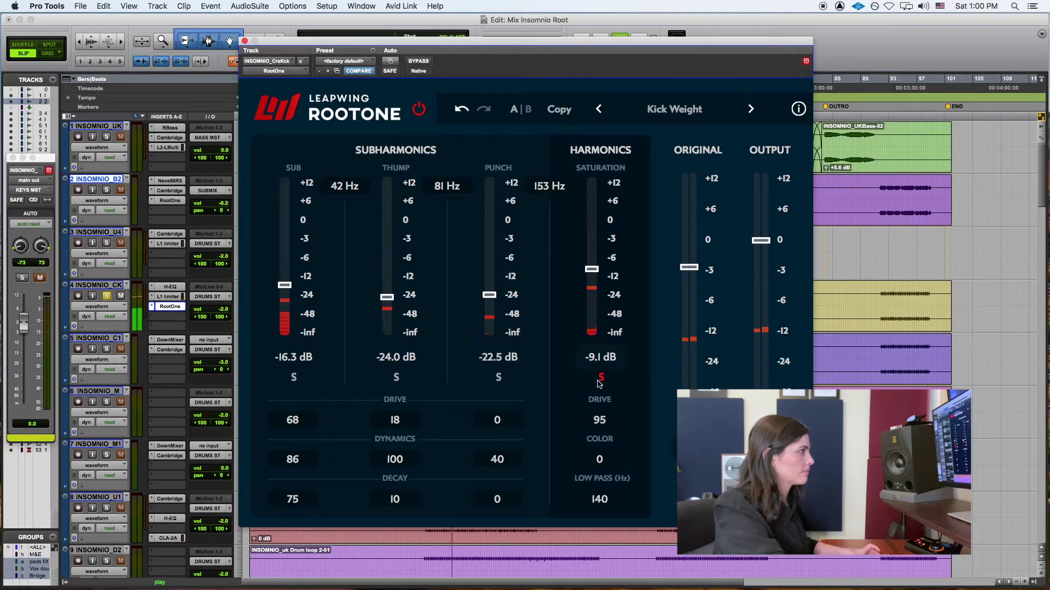
{"action": "left_click", "coordinate": [600, 422]}
{"action": "left_click_drag", "start_coordinate": [633, 437], "coordinate": [563, 437]}
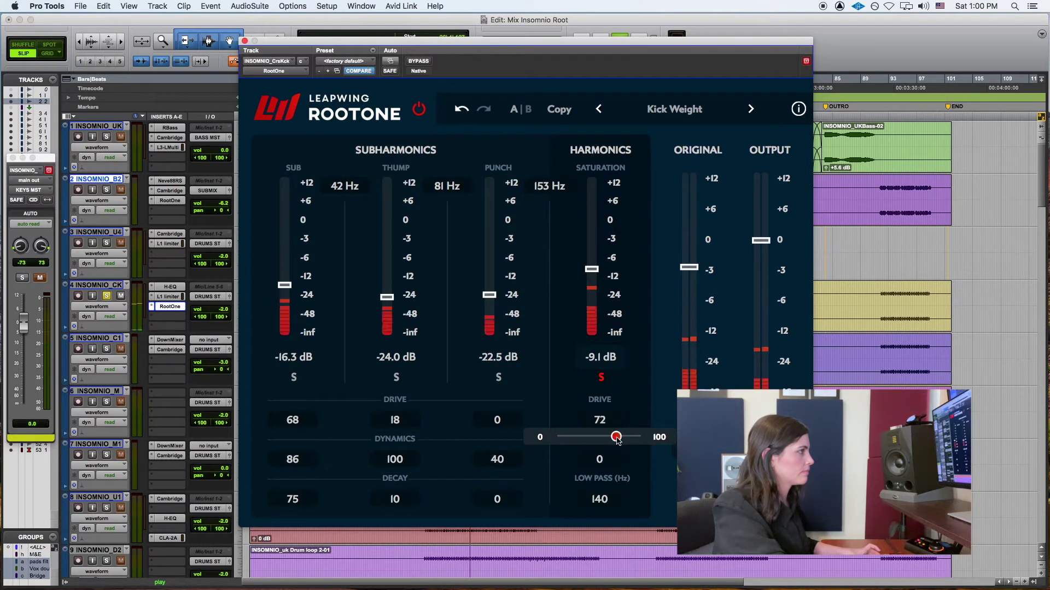
{"action": "left_click_drag", "start_coordinate": [617, 440], "coordinate": [615, 440]}
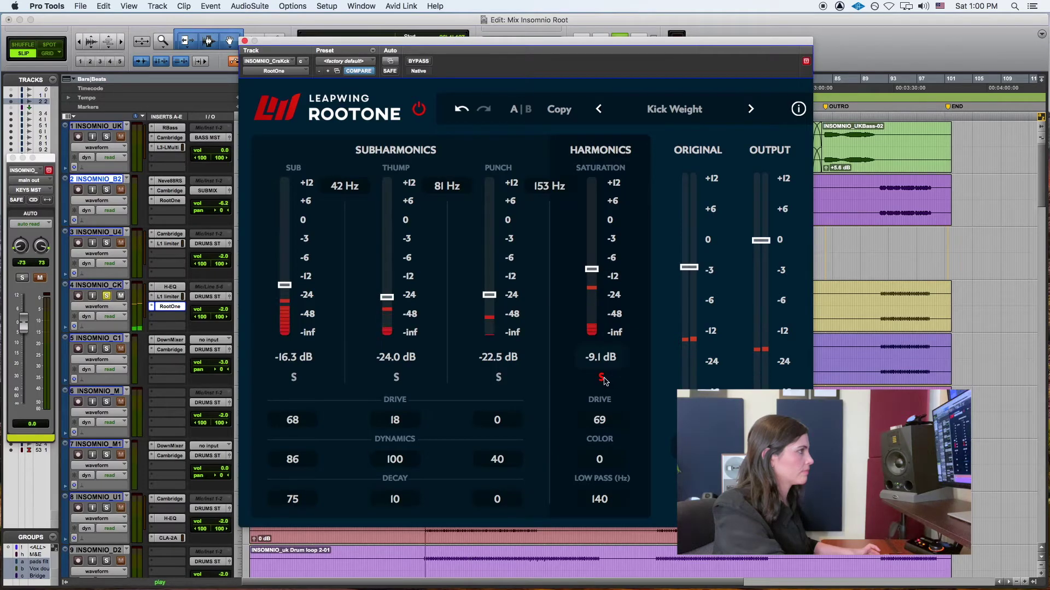
Step: Lower the kick's saturation level to -19.3 dB and compare the sound with RootOne switched off and on
{"action": "left_click_drag", "start_coordinate": [595, 276], "coordinate": [594, 296]}
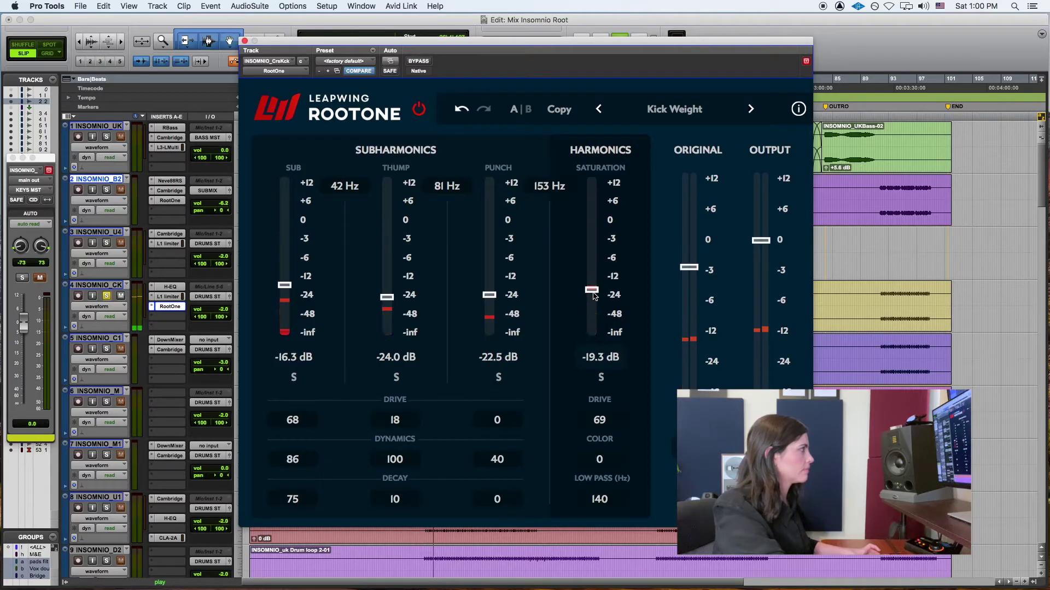
{"action": "left_click", "coordinate": [420, 109]}
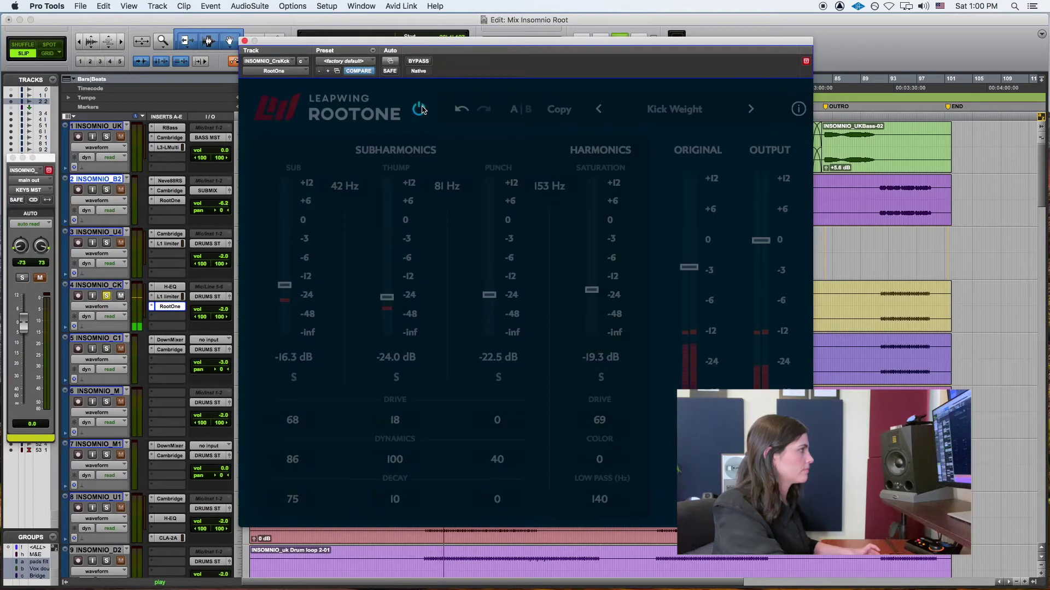
{"action": "left_click", "coordinate": [420, 109]}
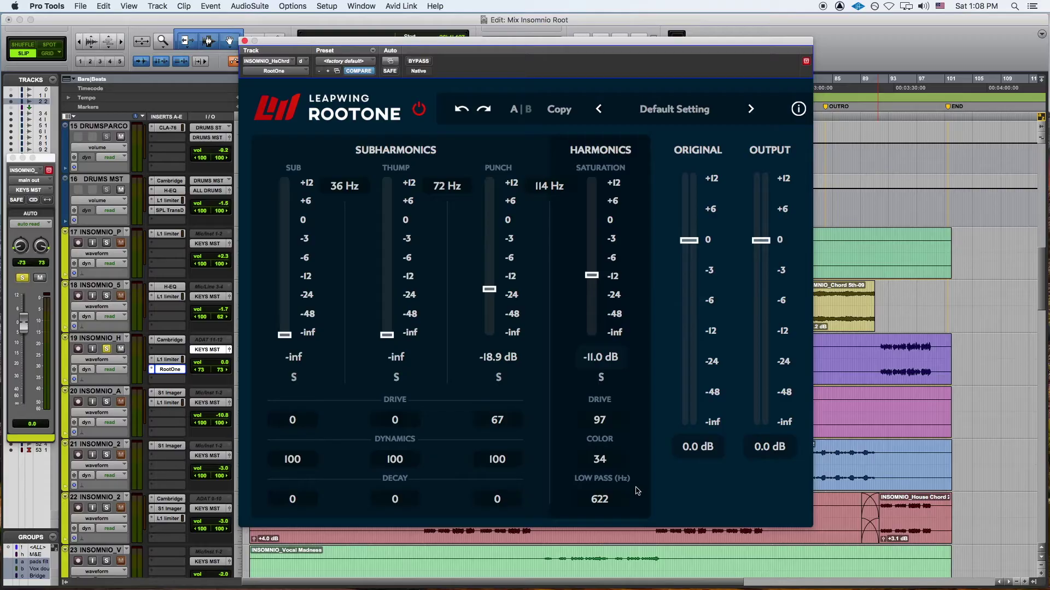
Step: Play the house chord synth with RootOne's saturation band soloed and raise the saturation level to -0.5 dB
{"action": "left_click", "coordinate": [604, 466]}
{"action": "key", "text": "space"}
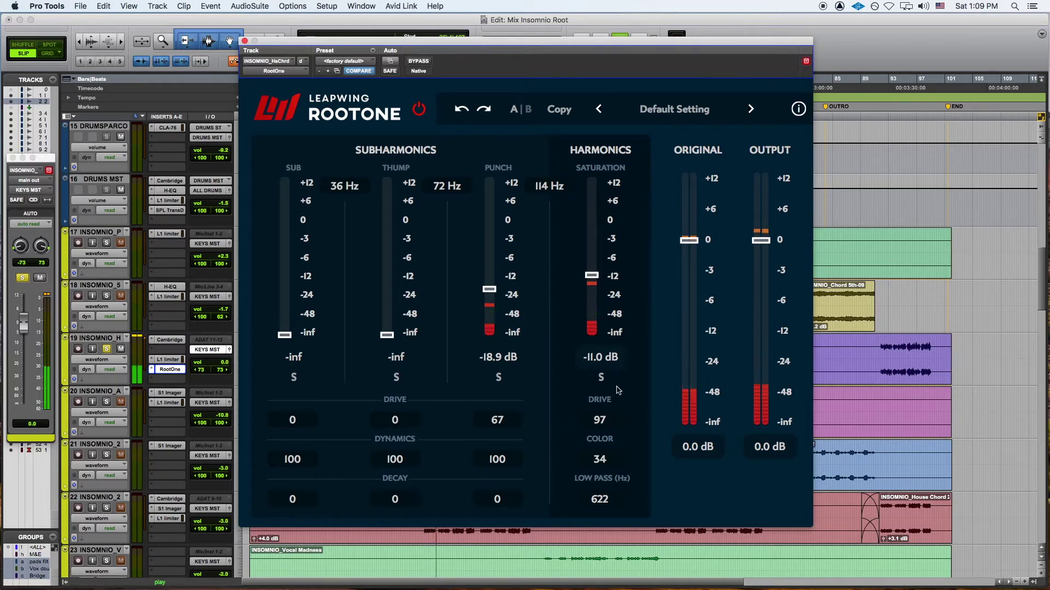
{"action": "left_click", "coordinate": [601, 378]}
{"action": "left_click_drag", "start_coordinate": [591, 276], "coordinate": [592, 225]}
Step: Sweep the synth's saturation color down and up to 97, settling on 31
{"action": "left_click", "coordinate": [593, 457]}
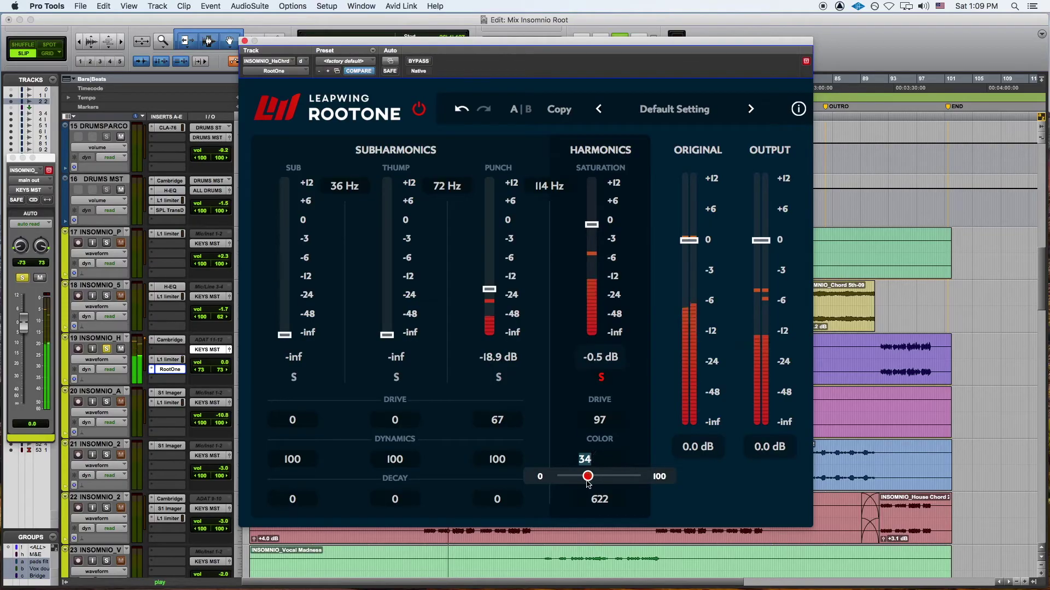
{"action": "left_click_drag", "start_coordinate": [587, 476], "coordinate": [560, 483]}
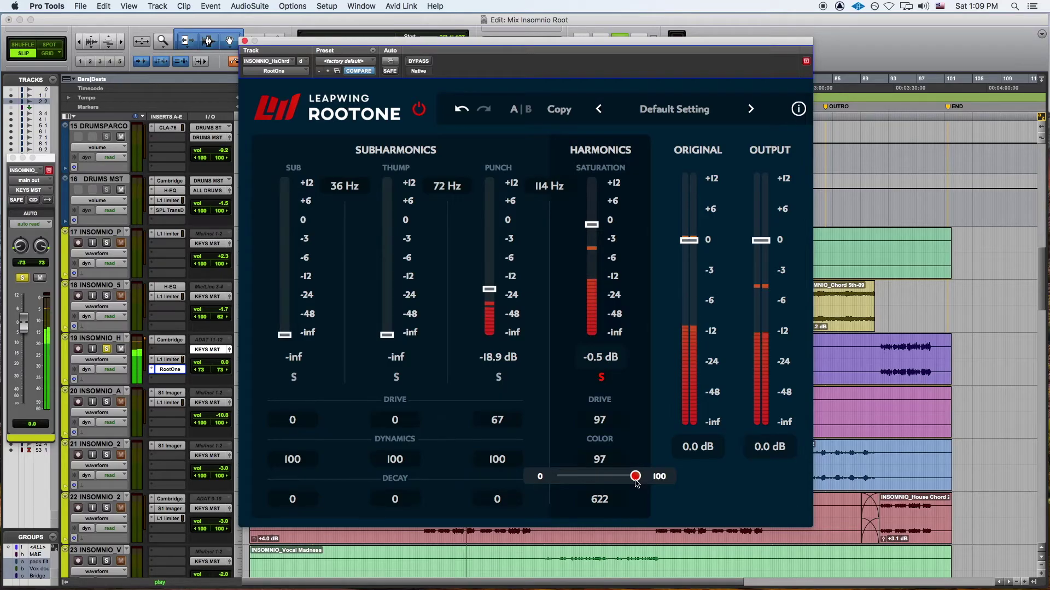
{"action": "left_click_drag", "start_coordinate": [628, 482], "coordinate": [595, 479]}
Step: Lower the synth's saturation drive to 52, turn off the saturation solo and adjust the low-pass frequency
{"action": "left_click", "coordinate": [599, 419]}
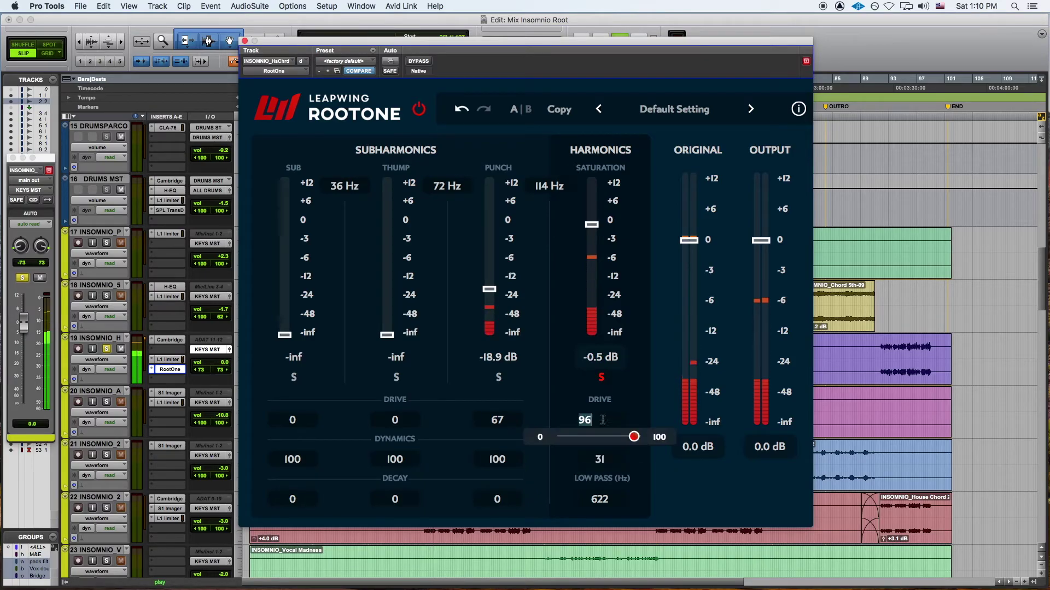
{"action": "left_click_drag", "start_coordinate": [633, 436], "coordinate": [601, 437]}
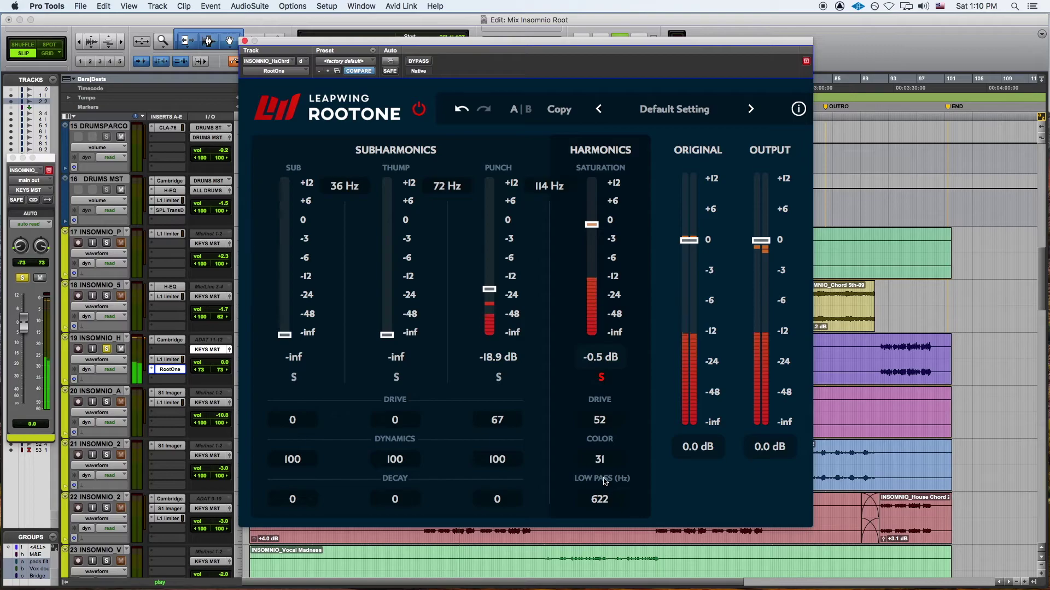
{"action": "left_click", "coordinate": [600, 499]}
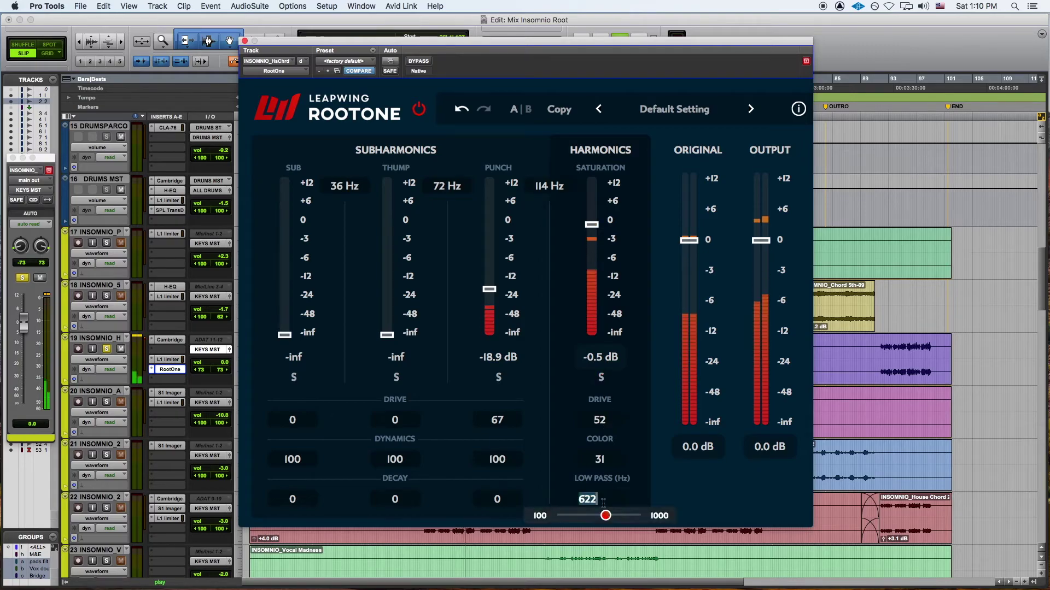
{"action": "mouse_move", "coordinate": [605, 515]}
{"action": "left_mouse_down"}
{"action": "mouse_move", "coordinate": [562, 516]}
{"action": "mouse_move", "coordinate": [609, 521]}
{"action": "left_mouse_up"}
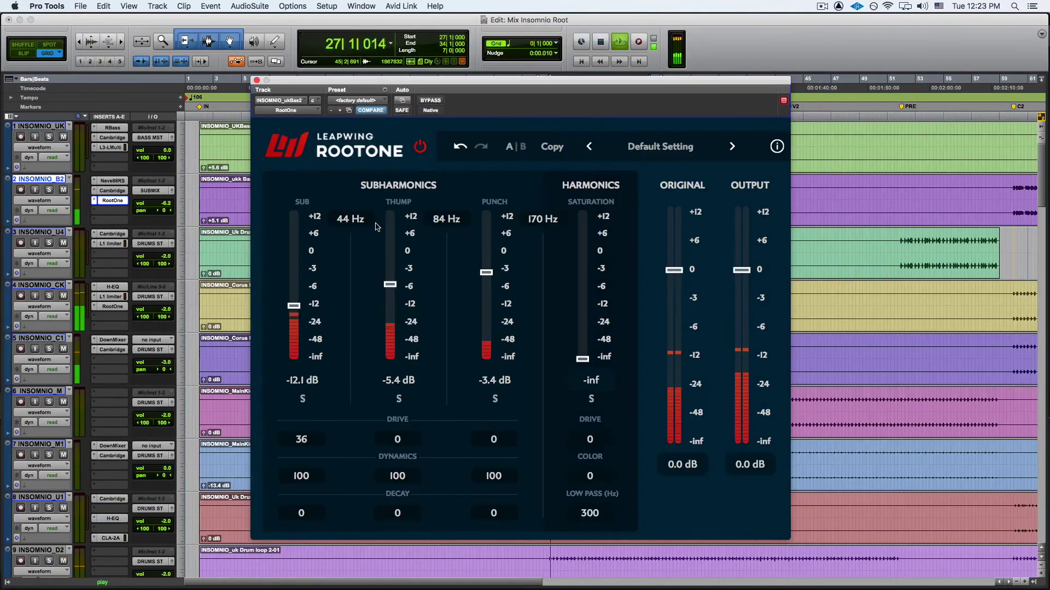
Step: Add saturation at -10.2 dB with drive 33 to the sub bass, comparing RootOne off and on before and after
{"action": "left_click", "coordinate": [420, 149]}
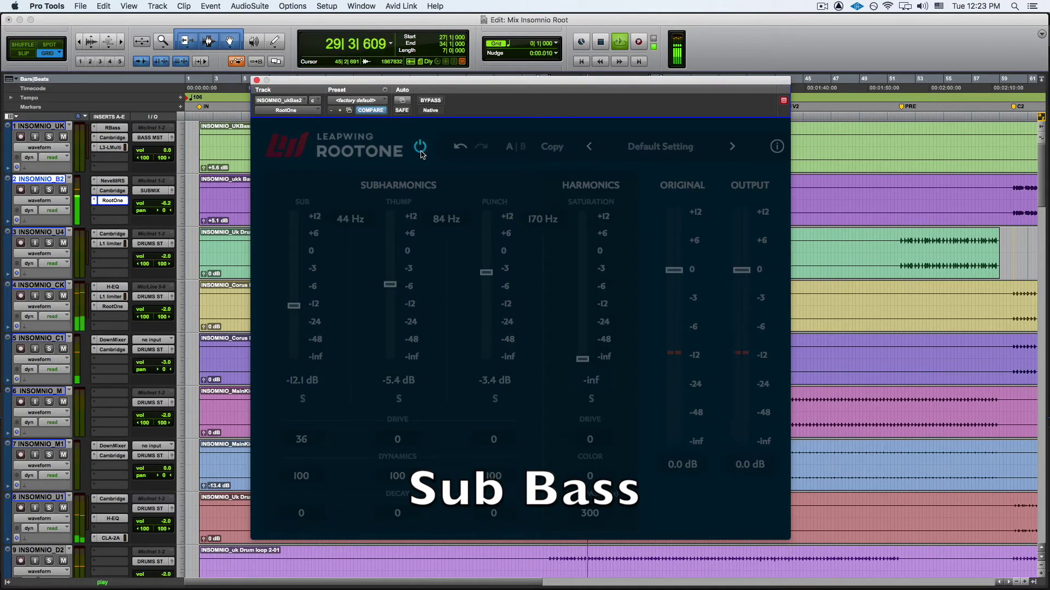
{"action": "left_click", "coordinate": [421, 152]}
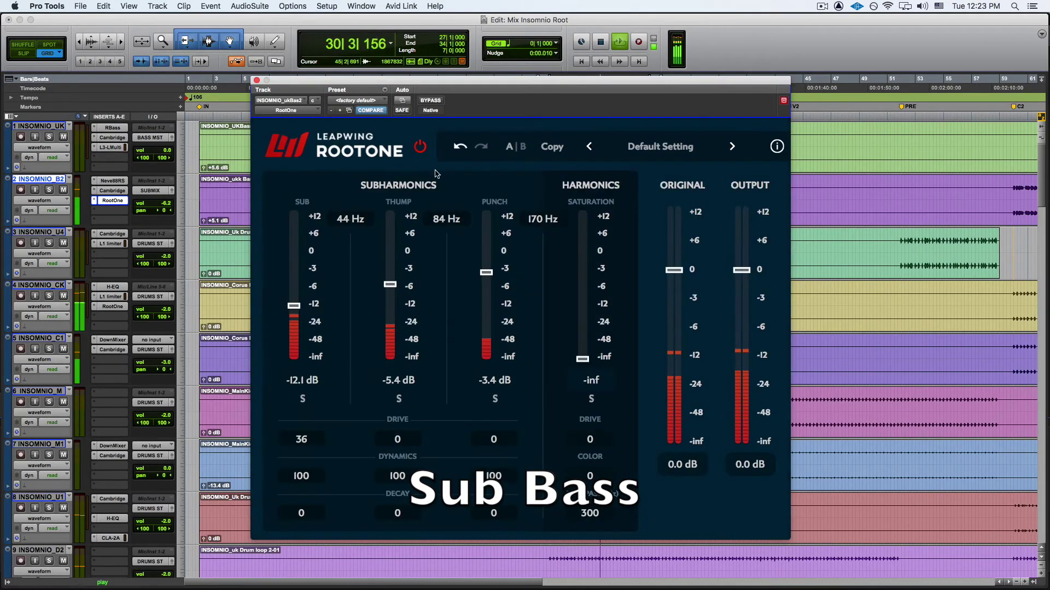
{"action": "left_click_drag", "start_coordinate": [583, 360], "coordinate": [588, 304]}
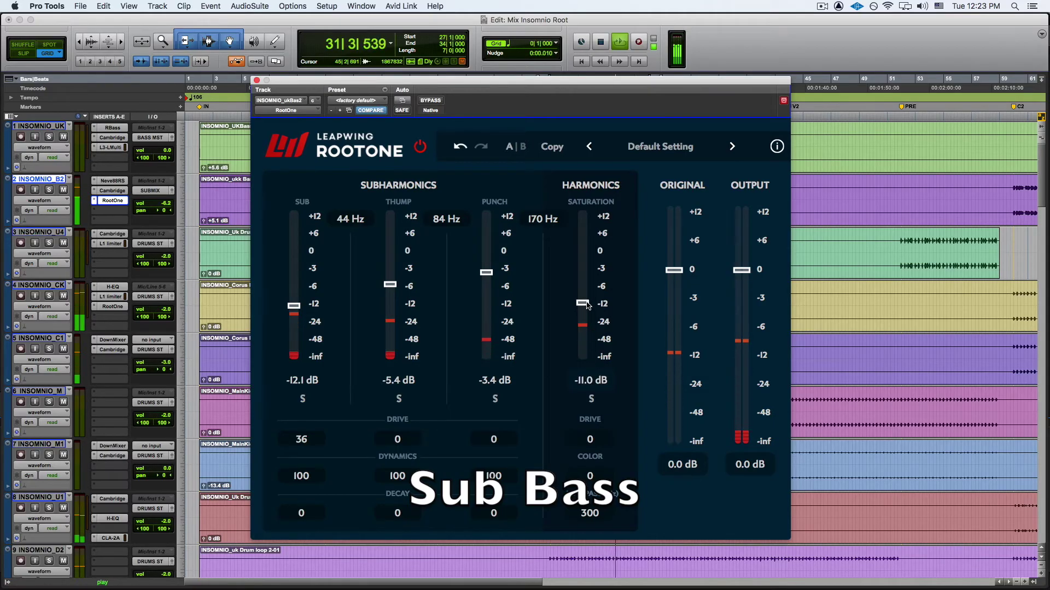
{"action": "left_click", "coordinate": [594, 435]}
{"action": "left_click_drag", "start_coordinate": [577, 458], "coordinate": [578, 454]}
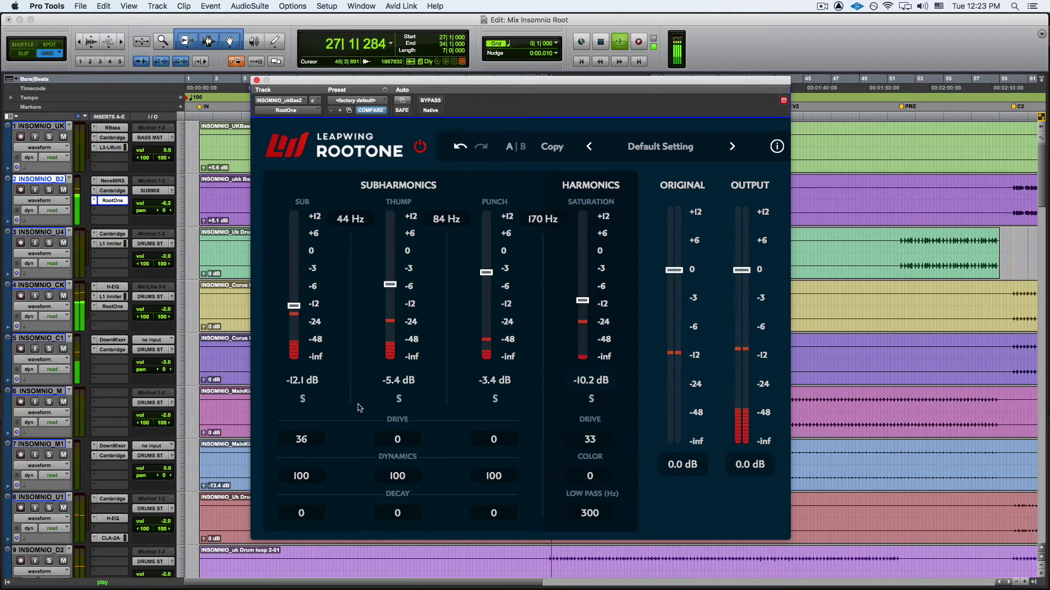
{"action": "left_click", "coordinate": [420, 148]}
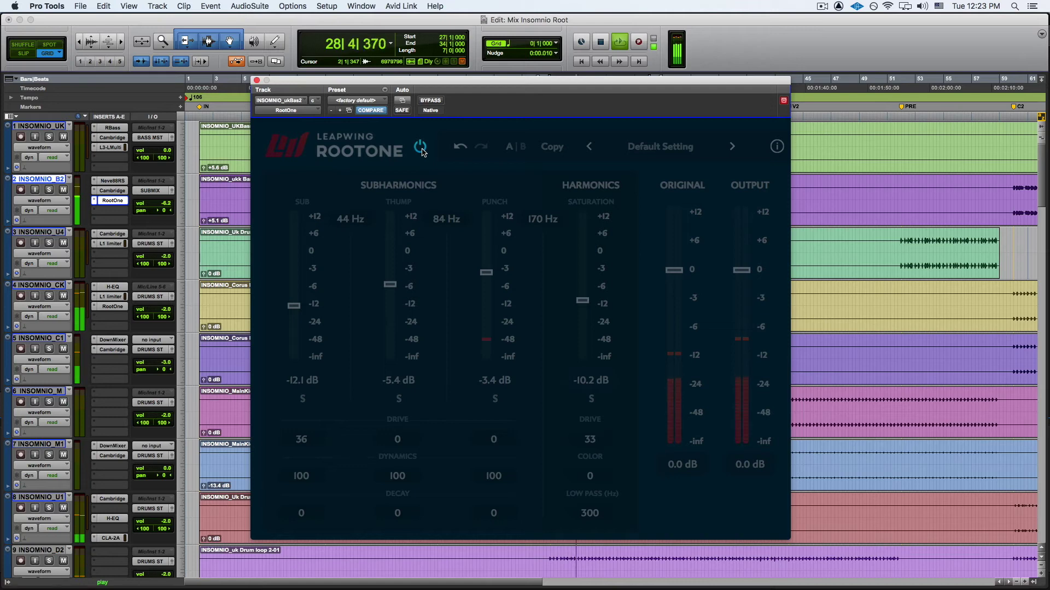
{"action": "left_click", "coordinate": [421, 148]}
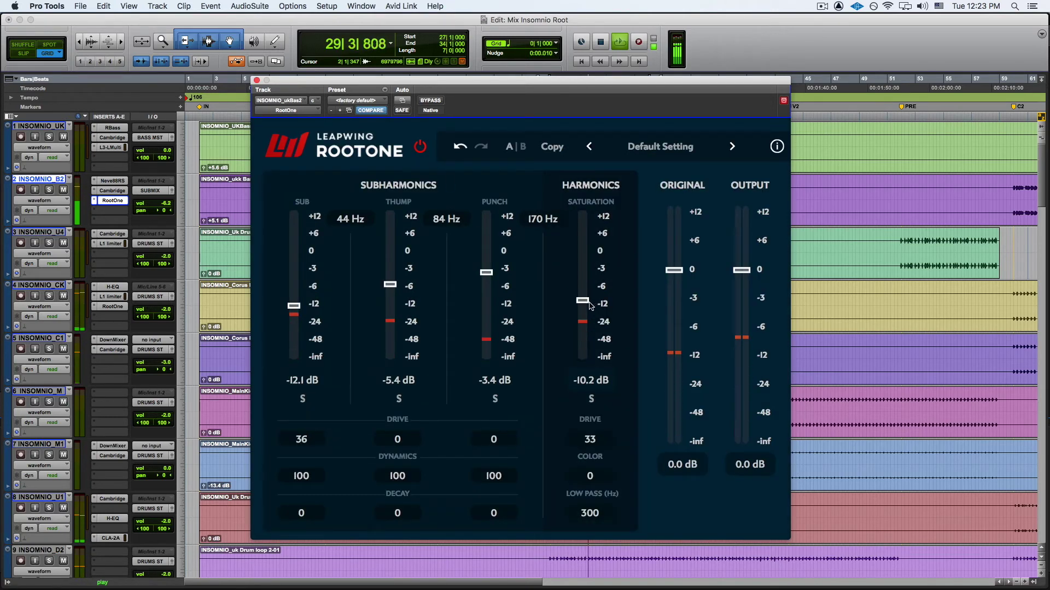
Step: Open RootOne on the kick track, compare it off and on, and set the Sub decay to 62
{"action": "left_click", "coordinate": [112, 306]}
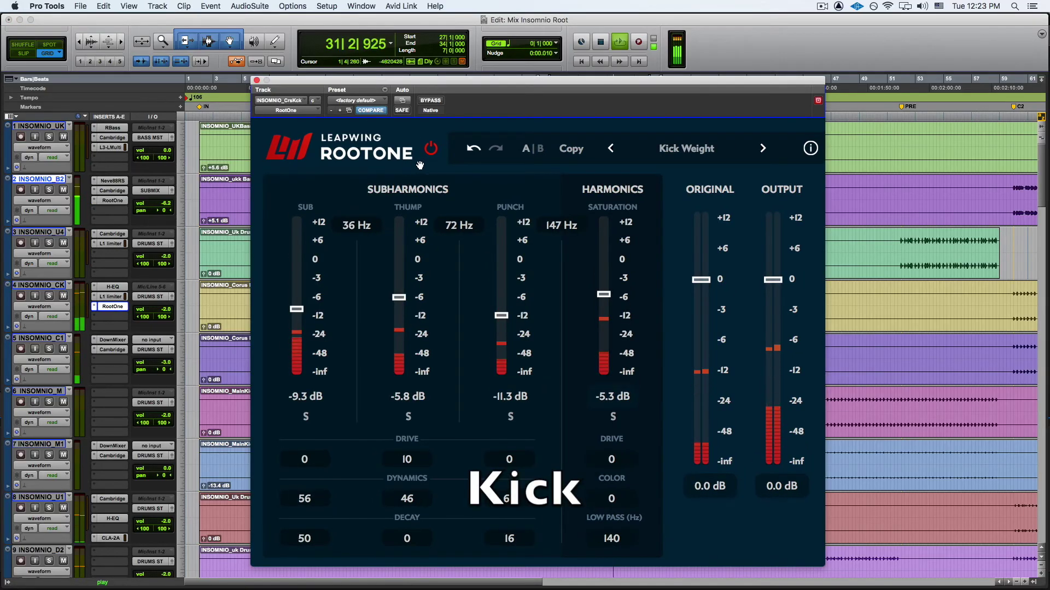
{"action": "left_click", "coordinate": [431, 149]}
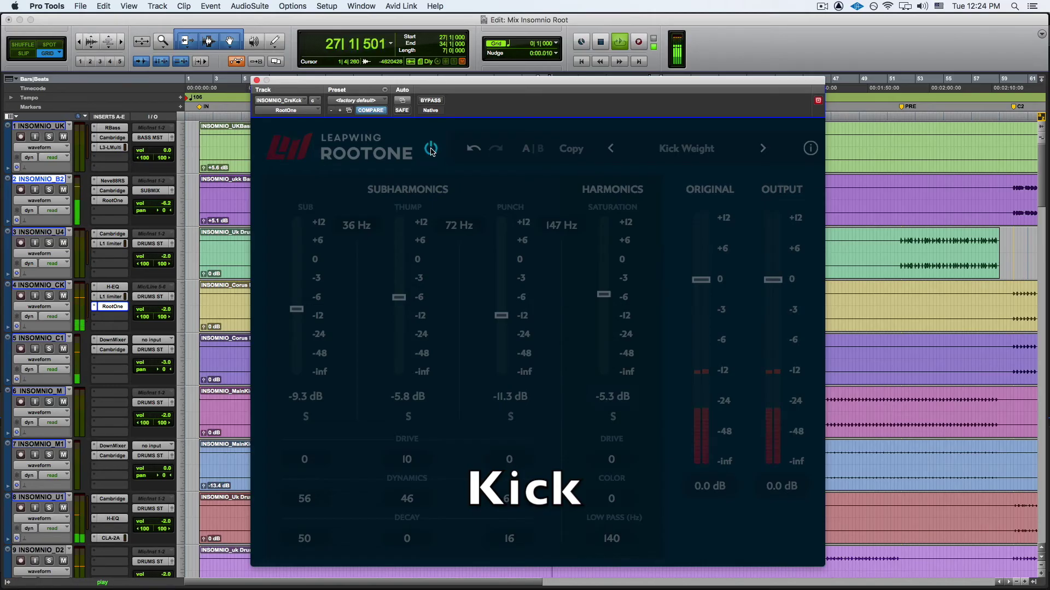
{"action": "left_click", "coordinate": [431, 149]}
{"action": "left_click", "coordinate": [301, 540]}
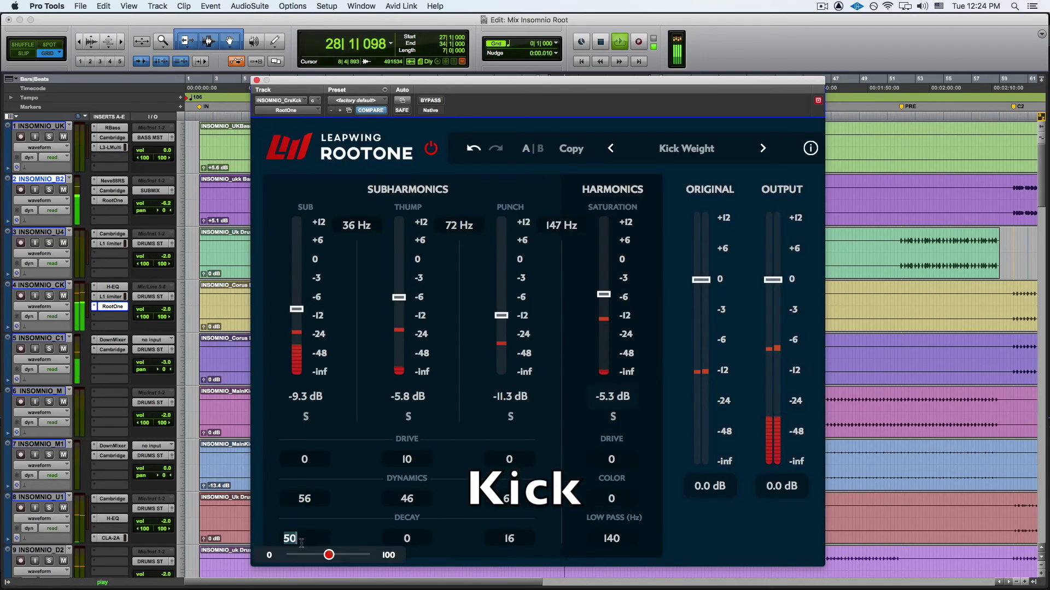
{"action": "left_click_drag", "start_coordinate": [328, 556], "coordinate": [338, 557]}
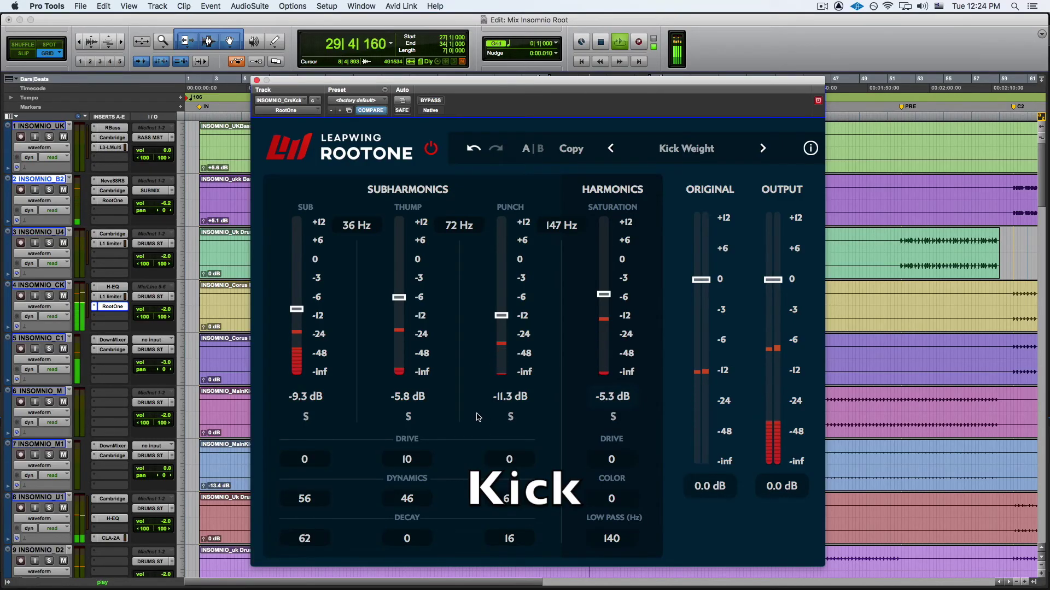
Step: Open RootOne on the house chord synth track and compare the sound with it switched off and on
{"action": "scroll", "coordinate": [153, 471], "scroll_direction": "down", "scroll_amount": 5}
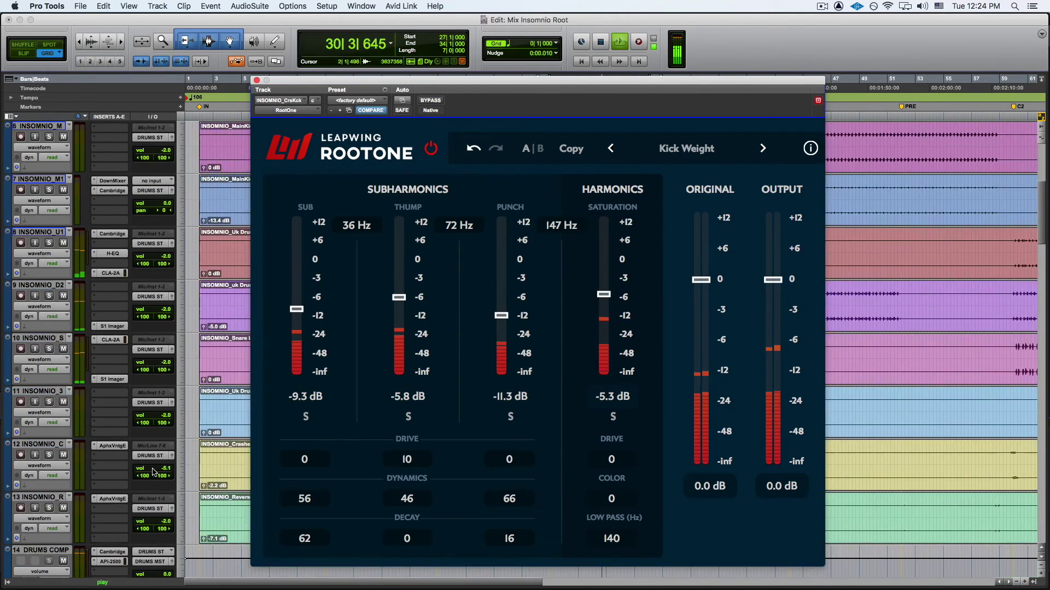
{"action": "scroll", "coordinate": [154, 472], "scroll_direction": "down", "scroll_amount": 7}
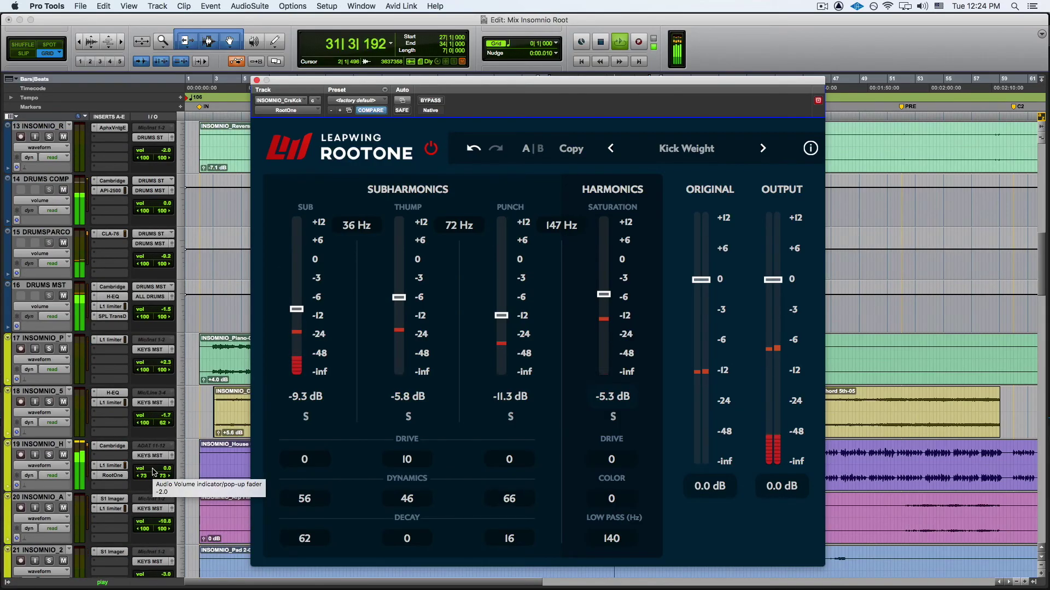
{"action": "left_click", "coordinate": [112, 475]}
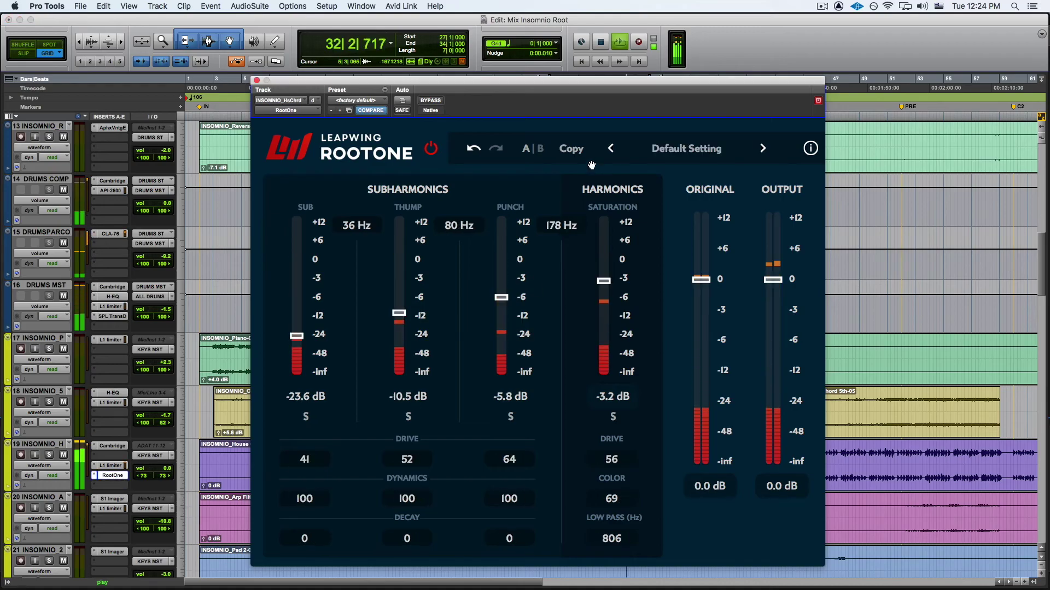
{"action": "left_click", "coordinate": [432, 148]}
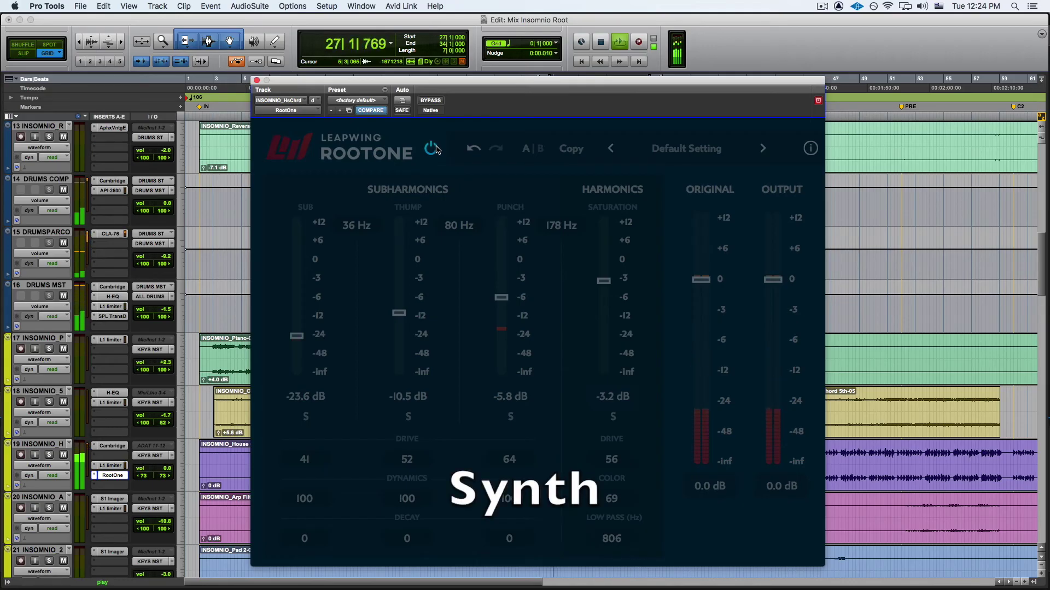
{"action": "left_click", "coordinate": [436, 149]}
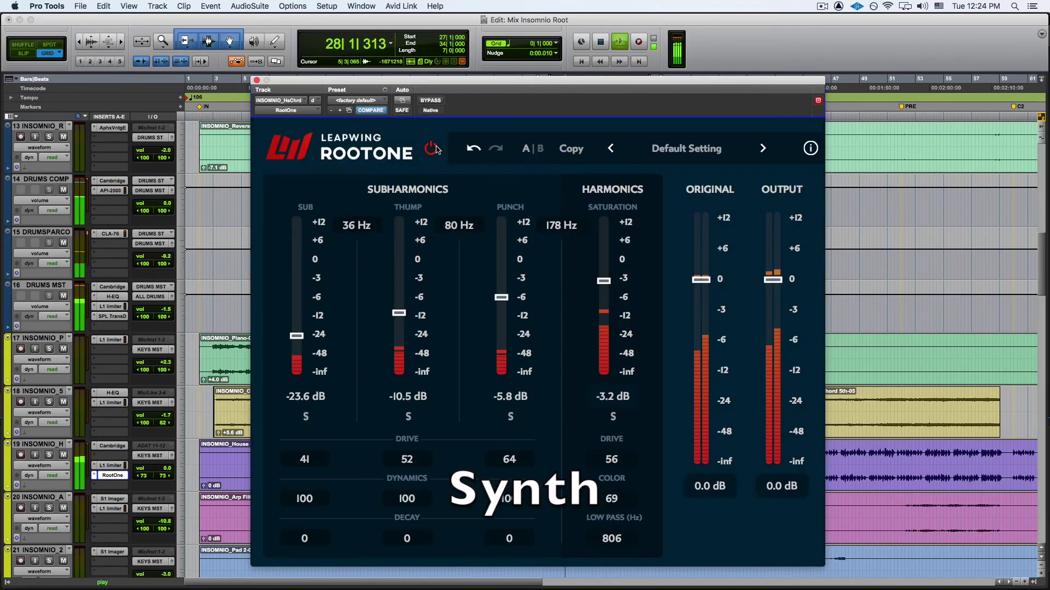
Step: Raise the synth's Punch level to -4.0 dB and saturation to -2.5 dB, and set the Punch decay to 31
{"action": "left_click_drag", "start_coordinate": [501, 297], "coordinate": [509, 290]}
{"action": "left_click_drag", "start_coordinate": [607, 277], "coordinate": [607, 276]}
{"action": "left_click", "coordinate": [513, 540]}
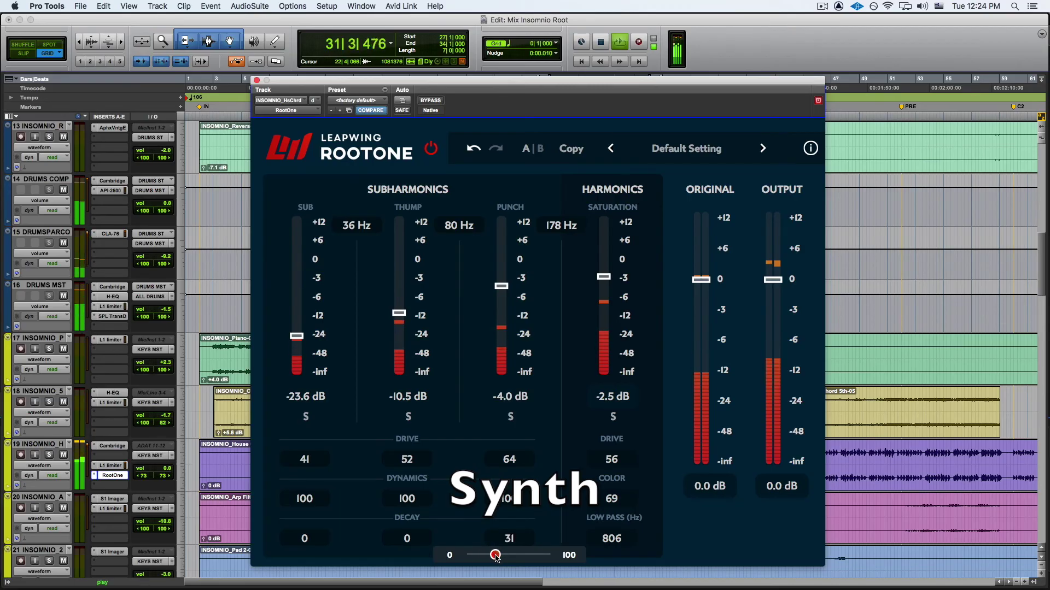
{"action": "left_click", "coordinate": [539, 540]}
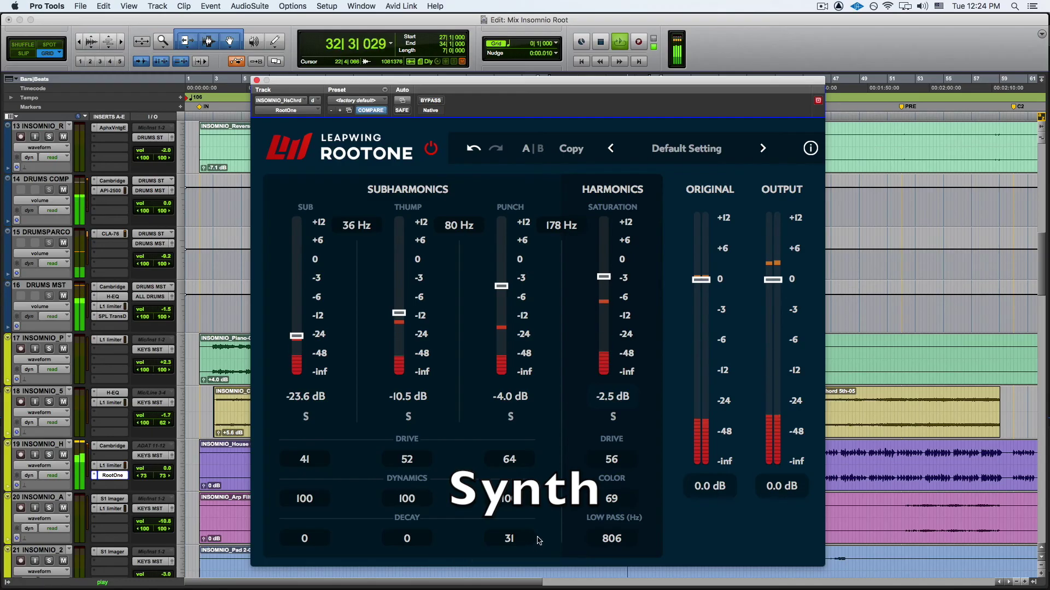
Step: Compare the synth with RootOne switched off and on, and raise its Punch level slightly further
{"action": "left_click", "coordinate": [430, 155]}
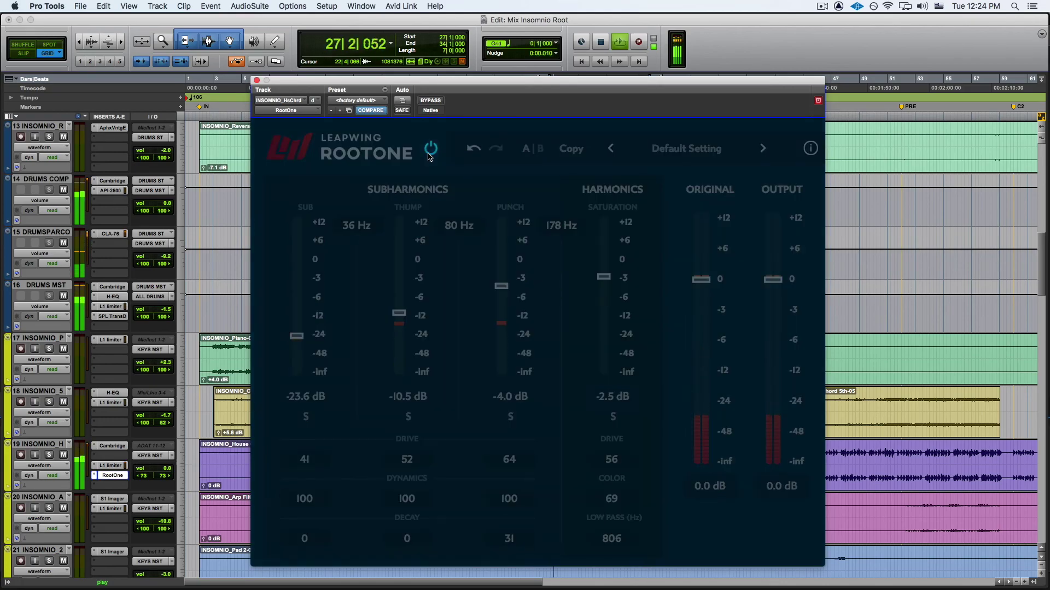
{"action": "left_click", "coordinate": [430, 155]}
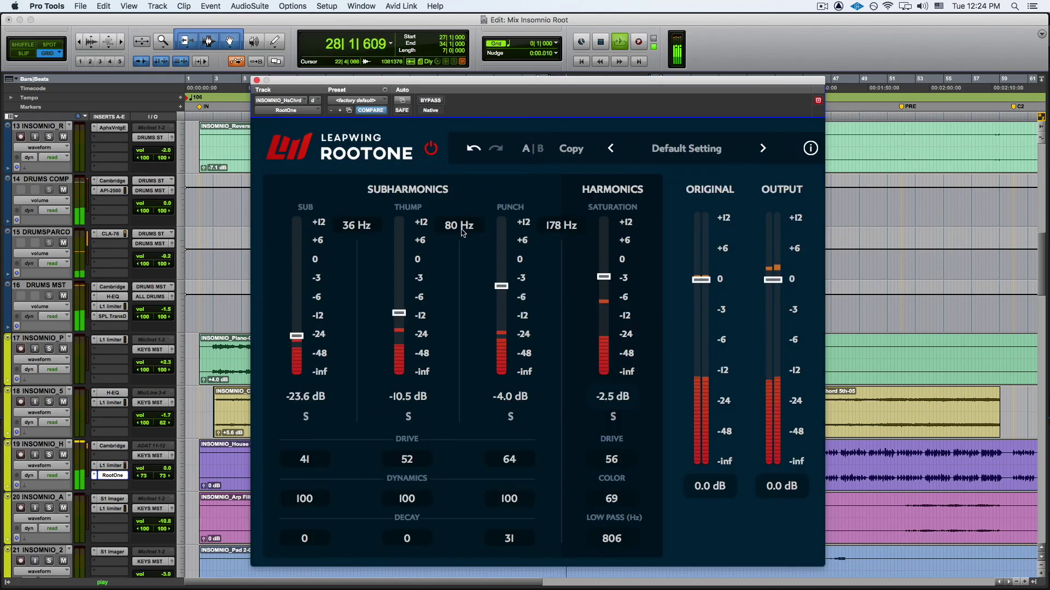
{"action": "left_click_drag", "start_coordinate": [501, 285], "coordinate": [501, 277]}
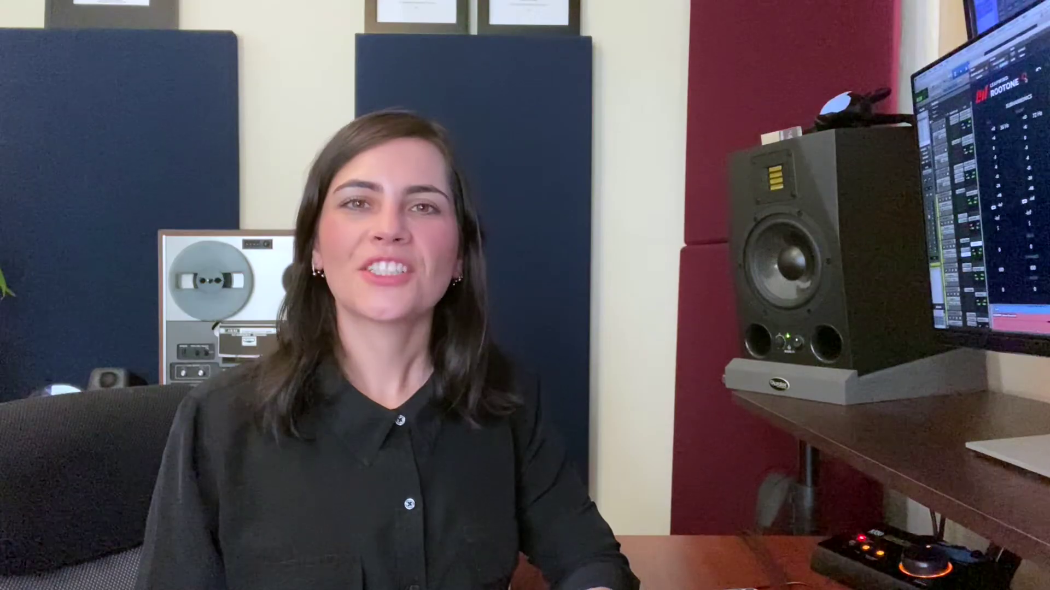